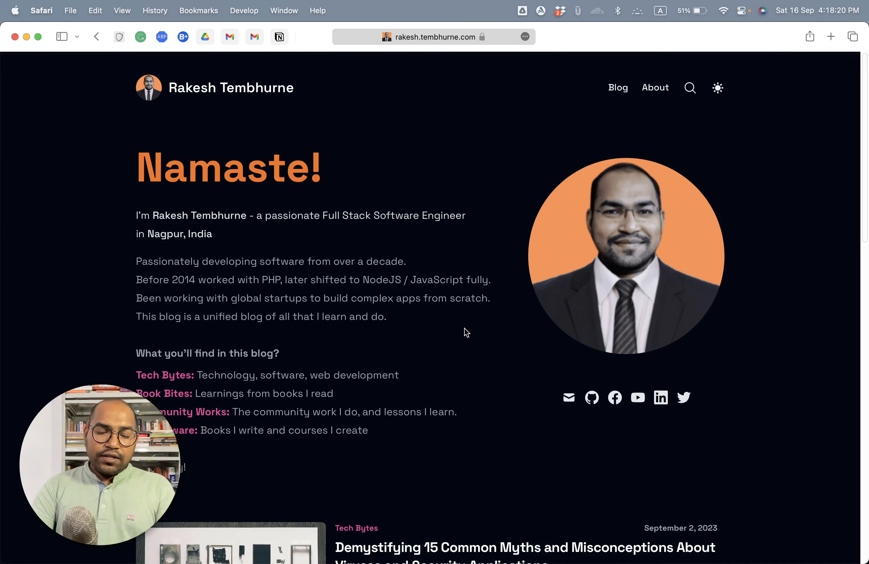
Step: Open the AWS console at console.aws.amazon.com in a new browser tab
{"action": "key", "text": "super+t"}
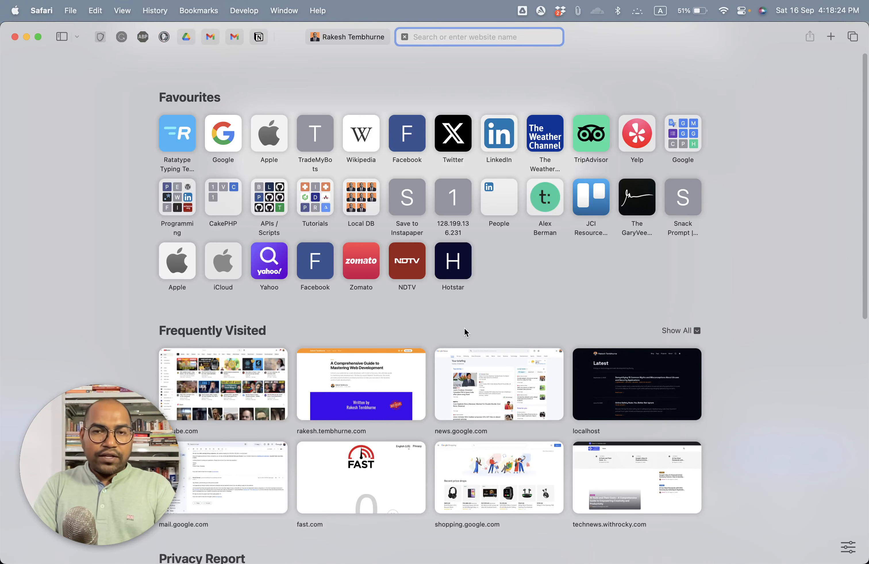
{"action": "type", "text": "co"}
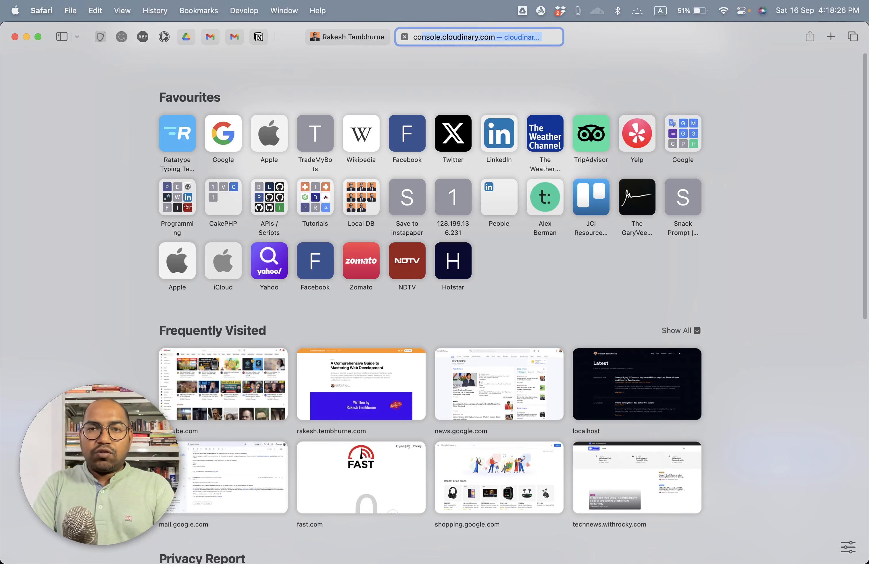
{"action": "type", "text": "nsole.aws"}
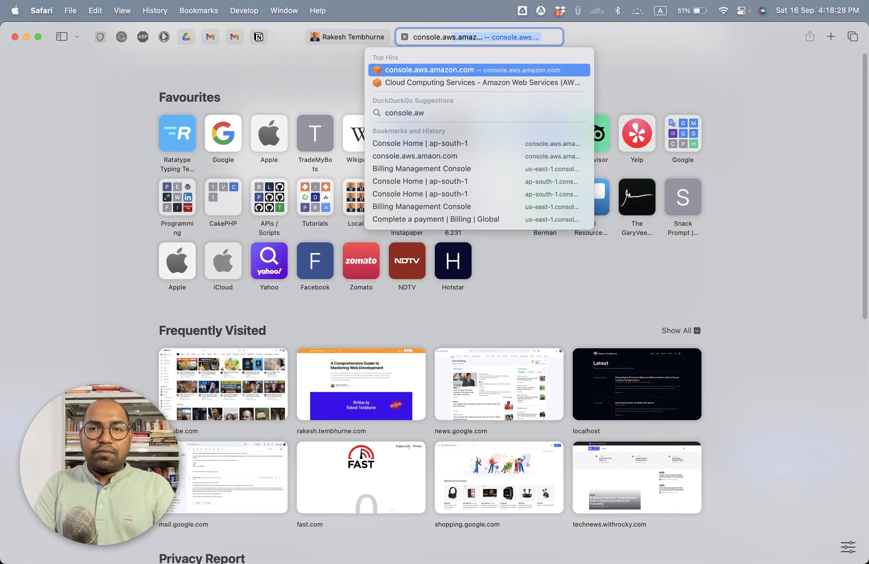
{"action": "key", "text": "Return"}
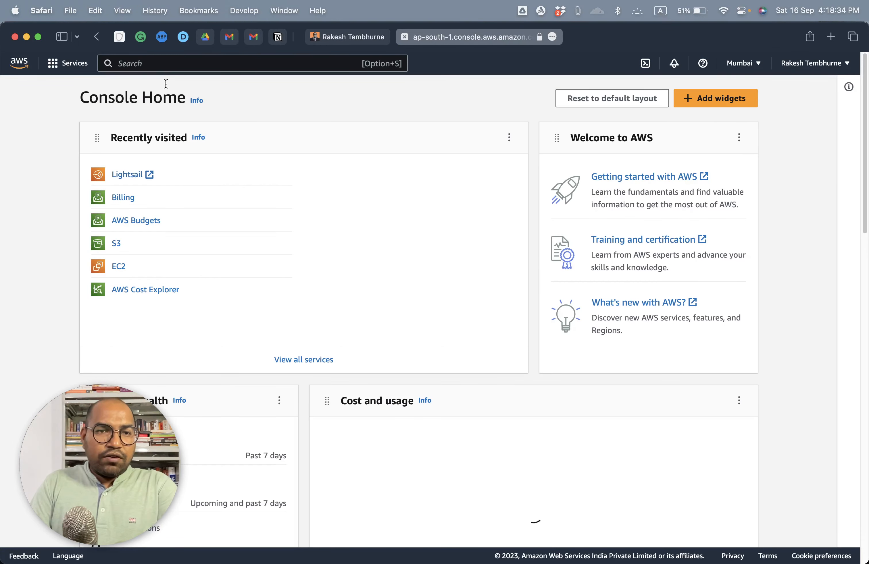
Step: Search the AWS services for lightsail and open the Lightsail service
{"action": "left_click", "coordinate": [171, 64]}
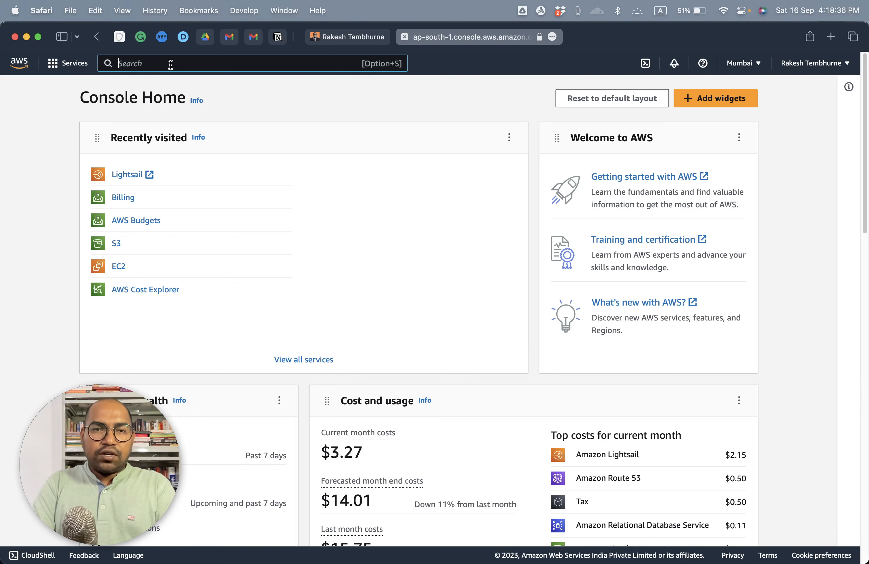
{"action": "type", "text": "lightsail"}
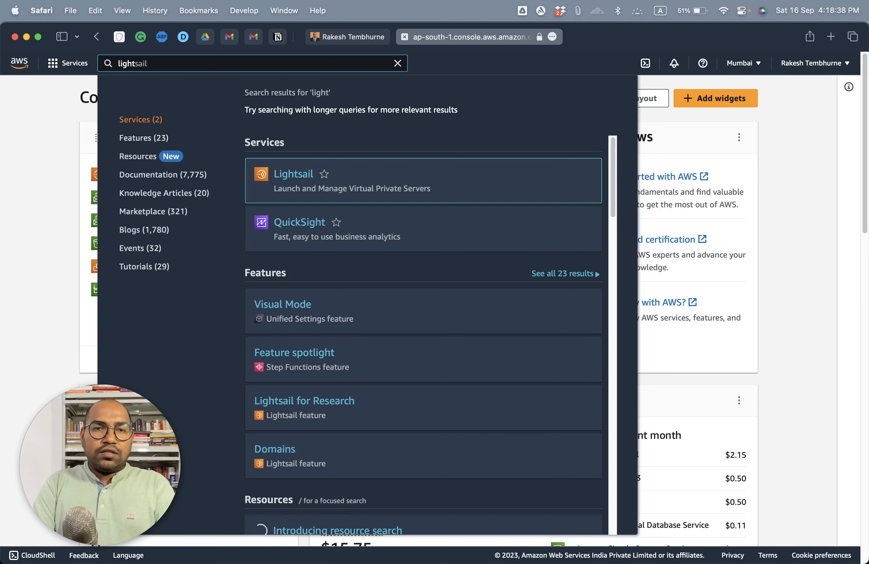
{"action": "type", "text": "sa"}
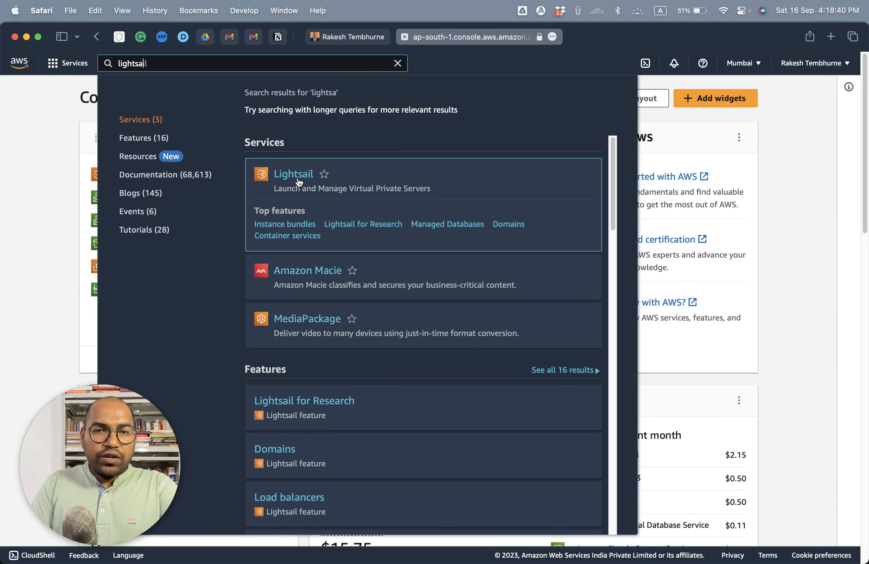
{"action": "left_click", "coordinate": [298, 176]}
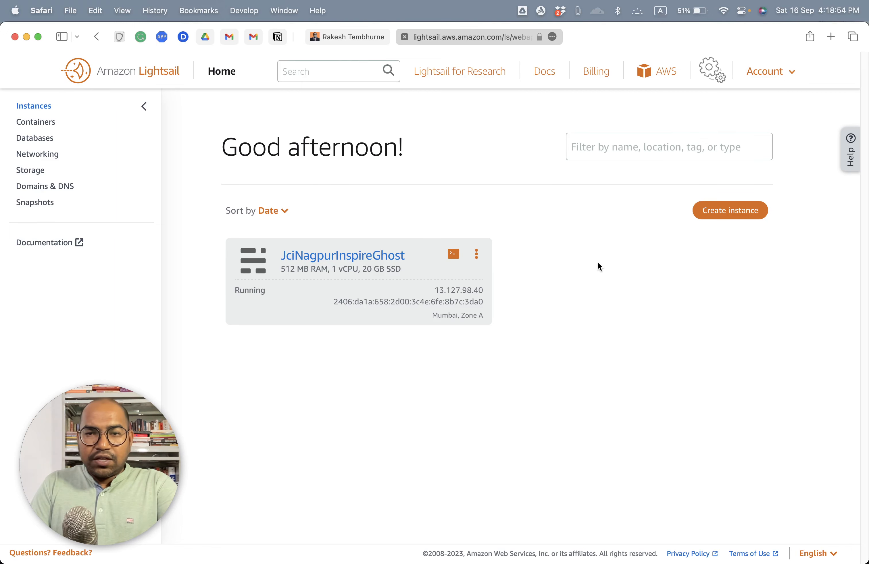
Step: Start creating a new Lightsail instance and look over its location and image options
{"action": "left_click", "coordinate": [734, 216]}
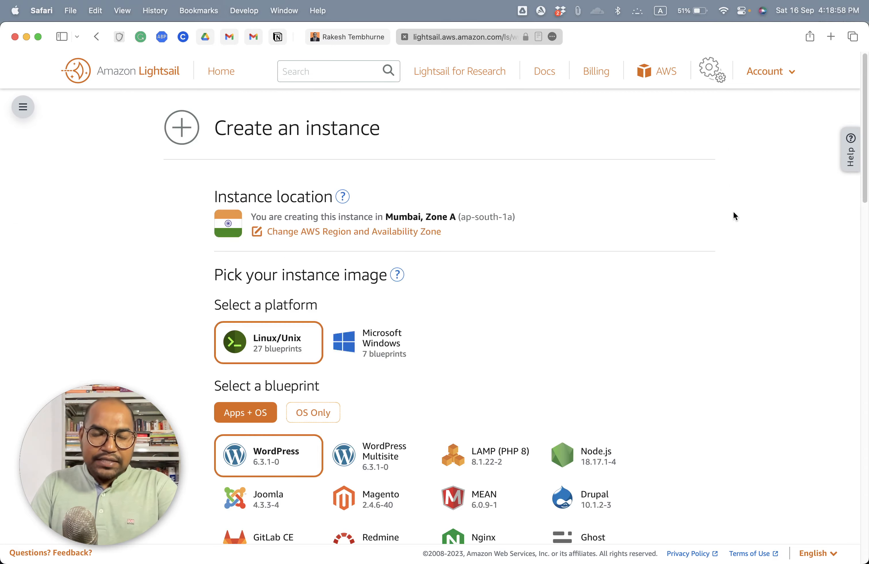
{"action": "scroll", "coordinate": [453, 162], "scroll_direction": "down", "scroll_amount": 3}
{"action": "scroll", "coordinate": [246, 140], "scroll_direction": "up", "scroll_amount": 3}
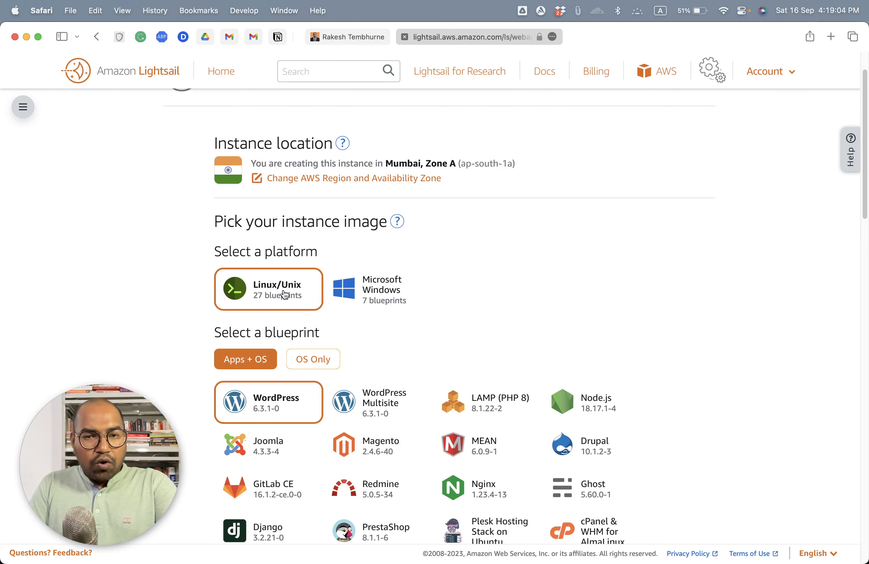
Step: Switch the instance platform to Microsoft Windows to view its blueprints, and return to Linux/Unix
{"action": "scroll", "coordinate": [557, 297], "scroll_direction": "down", "scroll_amount": 5}
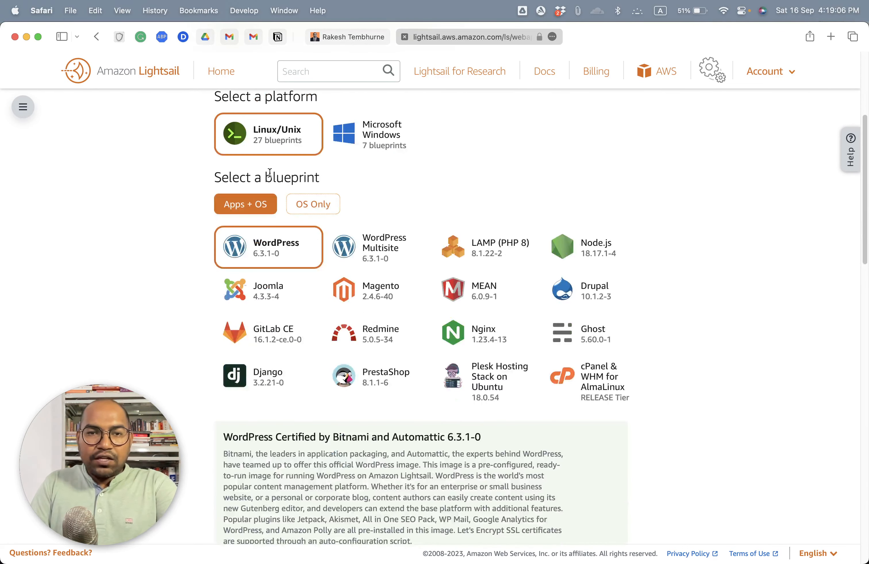
{"action": "left_click", "coordinate": [380, 125]}
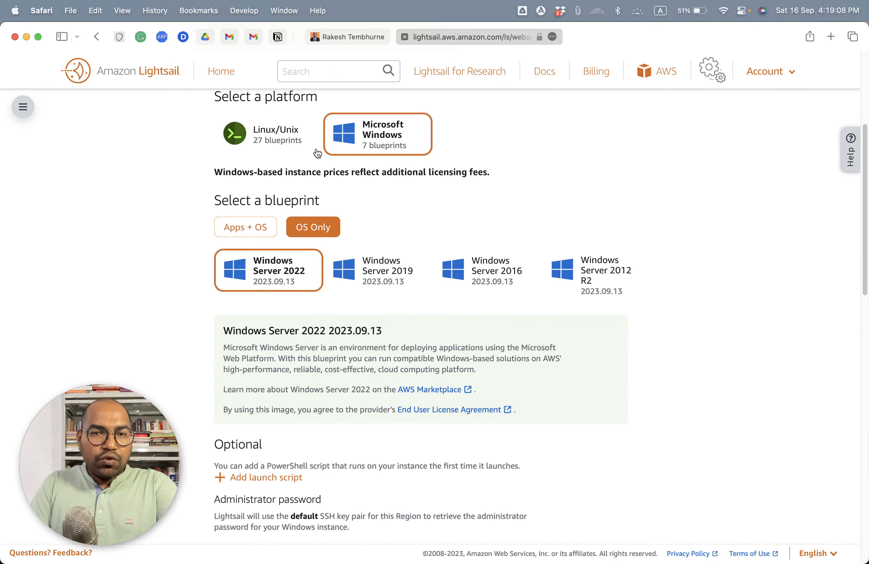
{"action": "left_click", "coordinate": [281, 146]}
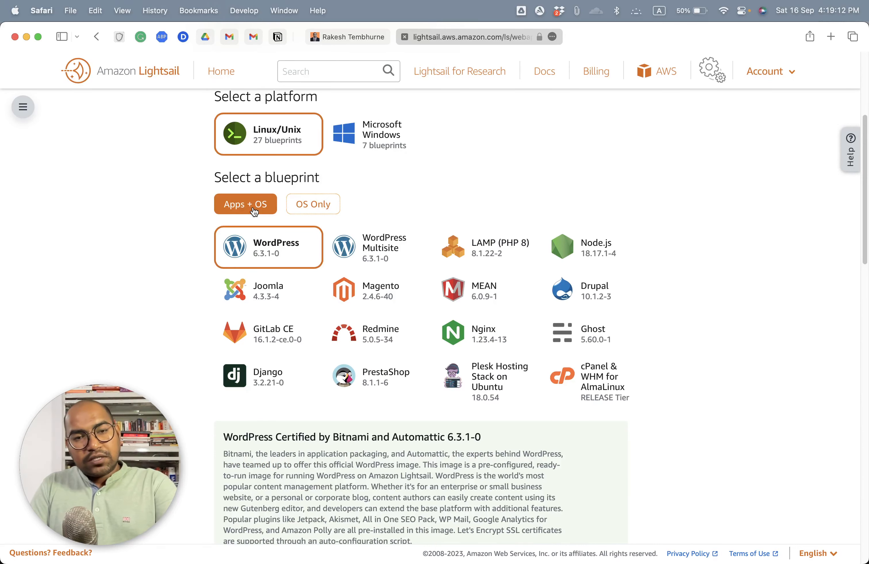
Step: Show the OS-only blueprints, try Ubuntu 20.04 LTS, and return to the Apps + OS blueprints
{"action": "left_click", "coordinate": [318, 203]}
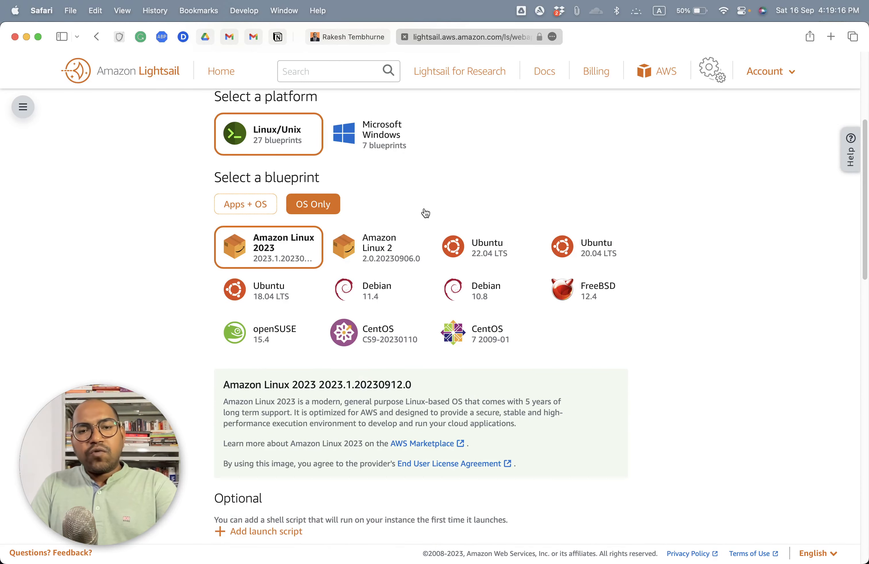
{"action": "left_click", "coordinate": [582, 249]}
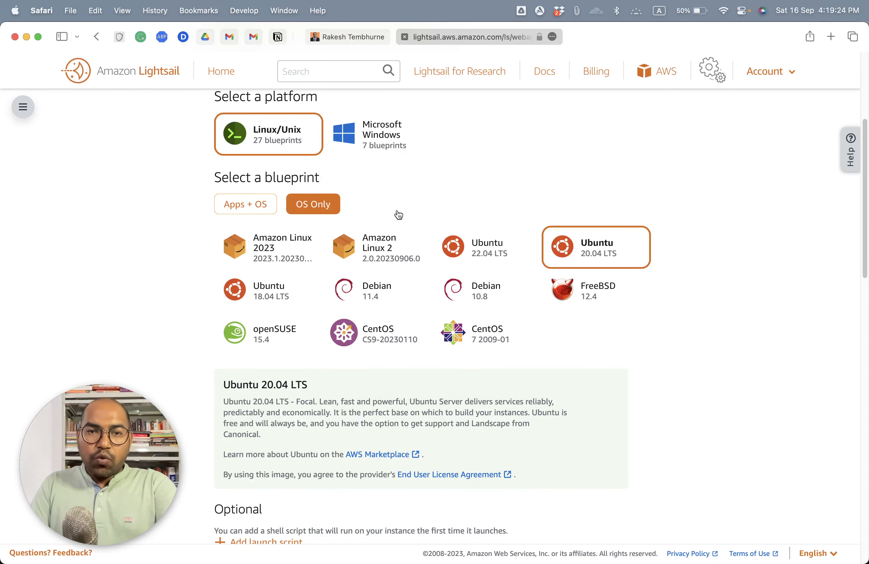
{"action": "left_click", "coordinate": [249, 207]}
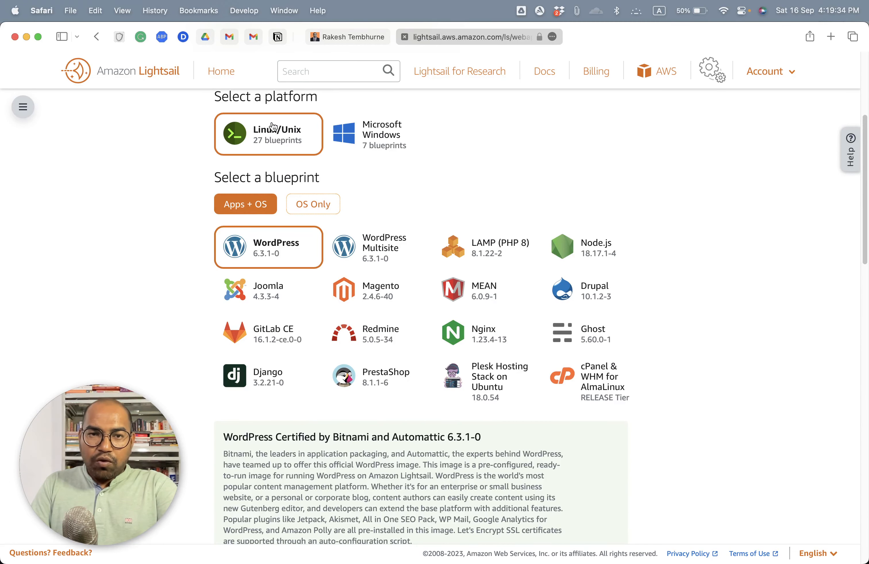
Step: Try the cPanel & WHM for AlmaLinux blueprint and view its description
{"action": "scroll", "coordinate": [274, 138], "scroll_direction": "up", "scroll_amount": 1}
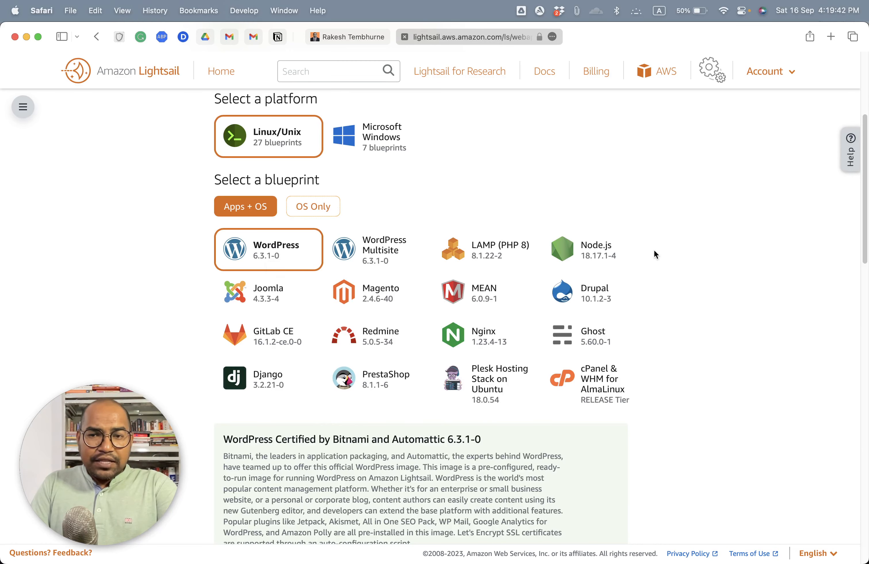
{"action": "left_click", "coordinate": [616, 384]}
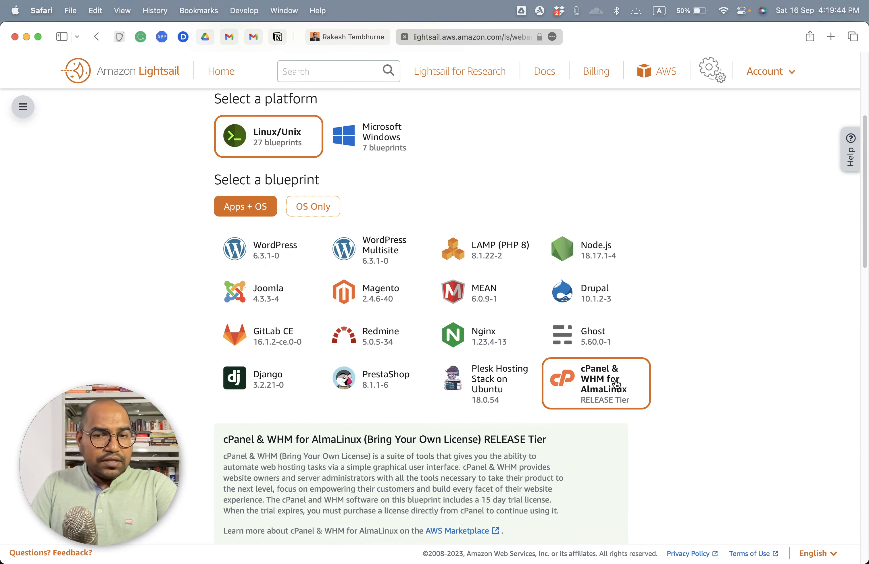
{"action": "scroll", "coordinate": [496, 398], "scroll_direction": "down", "scroll_amount": 5}
{"action": "scroll", "coordinate": [469, 372], "scroll_direction": "up", "scroll_amount": 7}
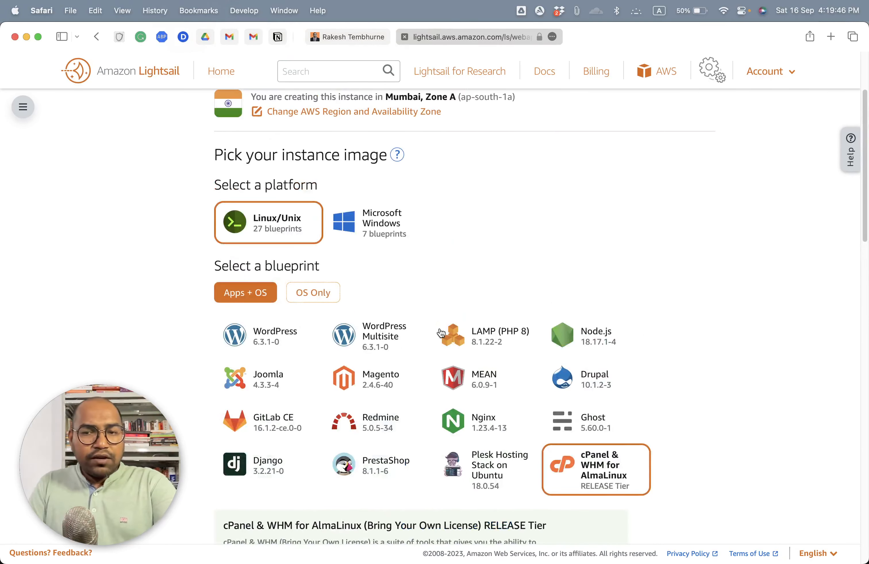
{"action": "scroll", "coordinate": [441, 333], "scroll_direction": "down", "scroll_amount": 2}
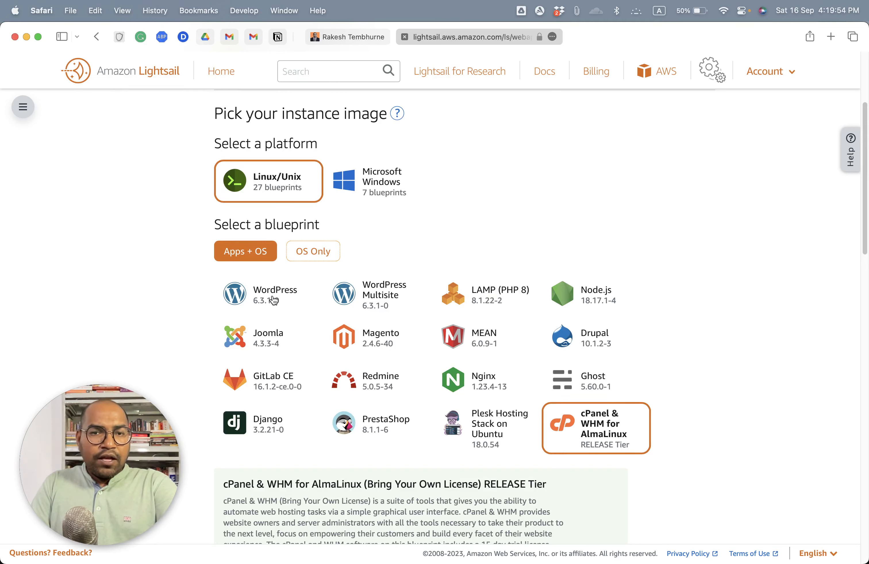
Step: Select the WordPress, Node.js and Ghost blueprints in turn to compare their packaged versions
{"action": "double_click", "coordinate": [259, 300]}
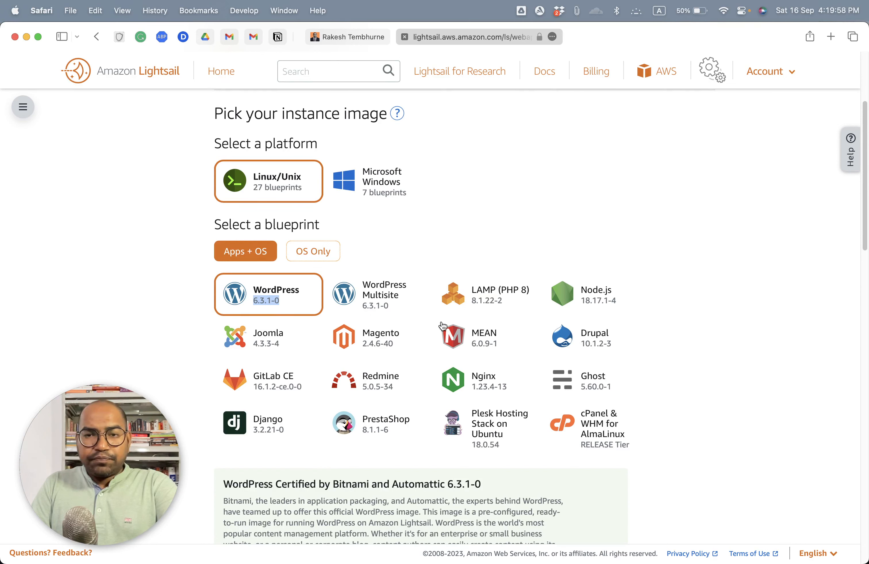
{"action": "double_click", "coordinate": [595, 301]}
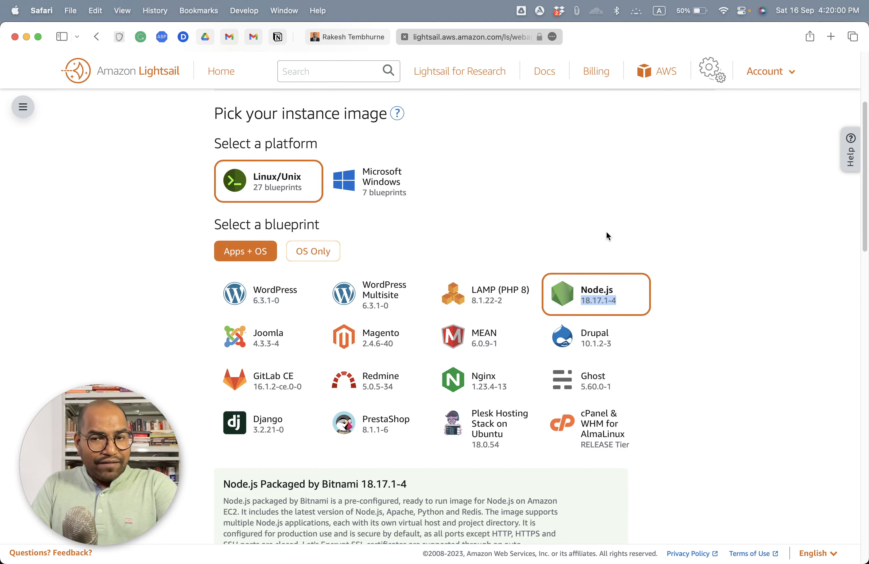
{"action": "double_click", "coordinate": [595, 387]}
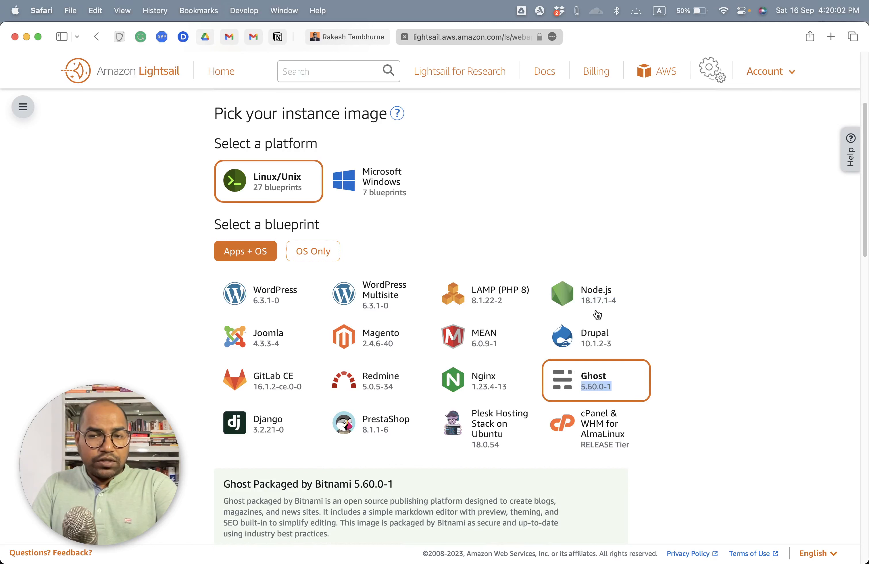
{"action": "scroll", "coordinate": [590, 208], "scroll_direction": "down", "scroll_amount": 2}
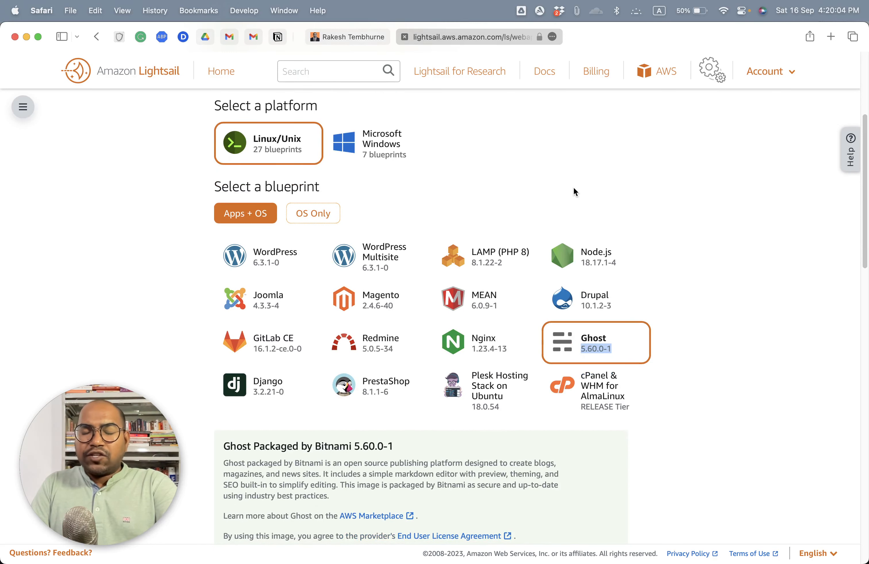
Step: Compare the WordPress and WordPress Multisite blueprints, and choose single-site WordPress 6.3.1-0 for the instance
{"action": "double_click", "coordinate": [266, 262]}
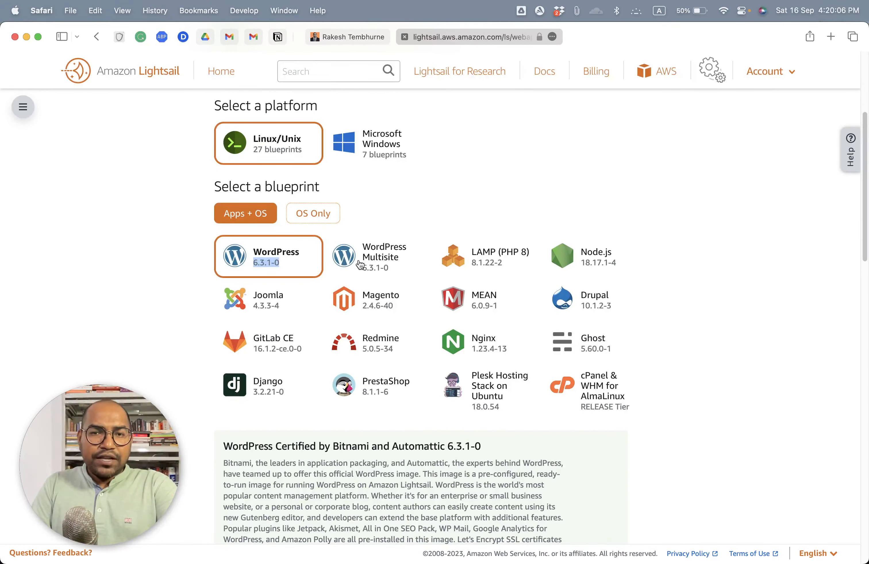
{"action": "left_click", "coordinate": [368, 263]}
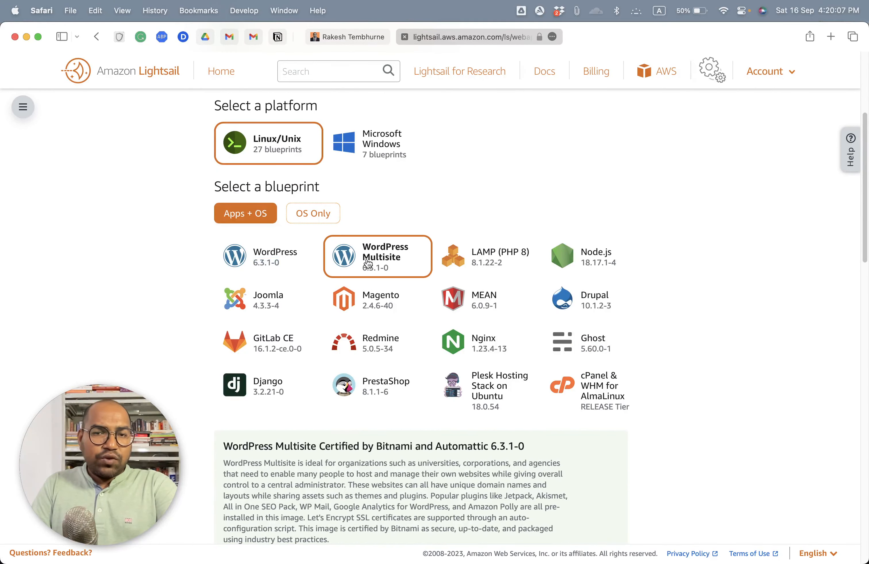
{"action": "left_click", "coordinate": [265, 260]}
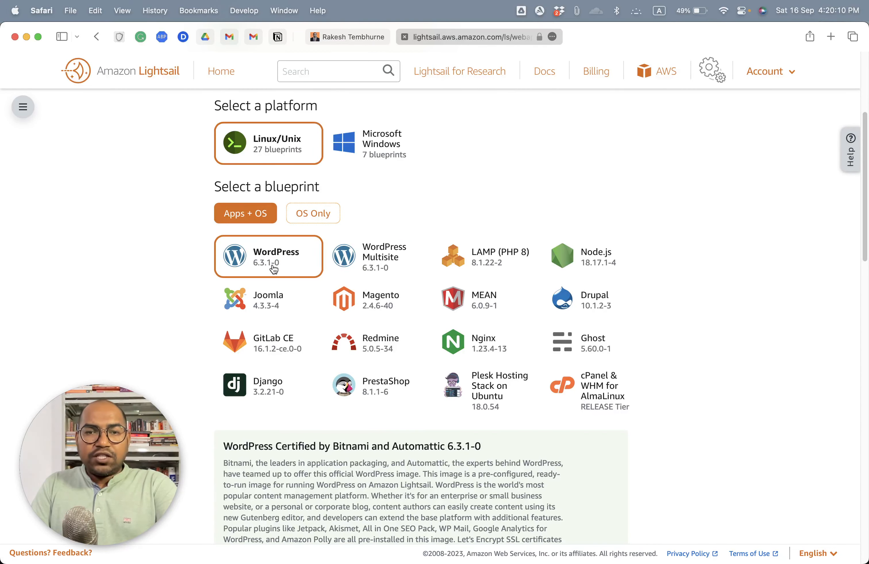
Step: Review the optional settings and instance plans, and choose the $3.5 USD plan with 512 MB memory
{"action": "scroll", "coordinate": [271, 270], "scroll_direction": "down", "scroll_amount": 5}
{"action": "scroll", "coordinate": [272, 270], "scroll_direction": "down", "scroll_amount": 8}
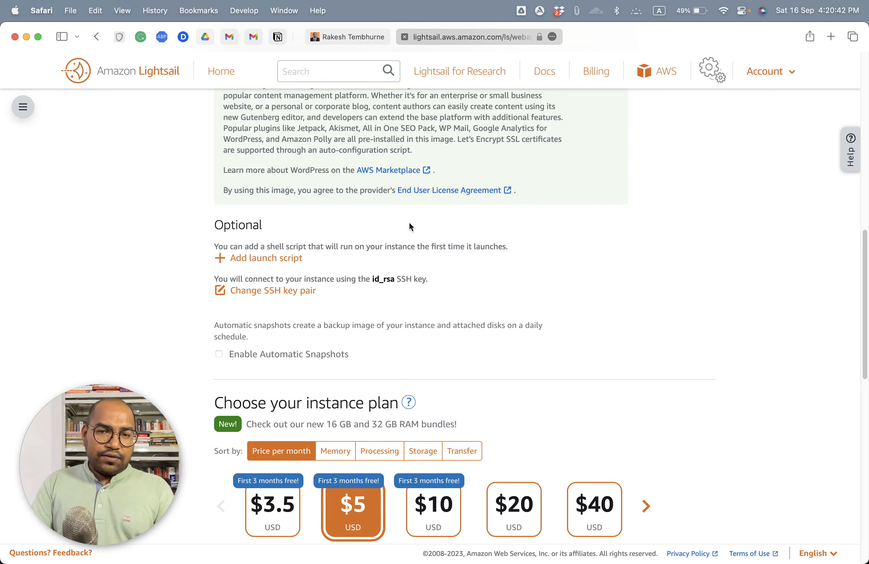
{"action": "scroll", "coordinate": [409, 226], "scroll_direction": "down", "scroll_amount": 1}
{"action": "scroll", "coordinate": [329, 240], "scroll_direction": "down", "scroll_amount": 5}
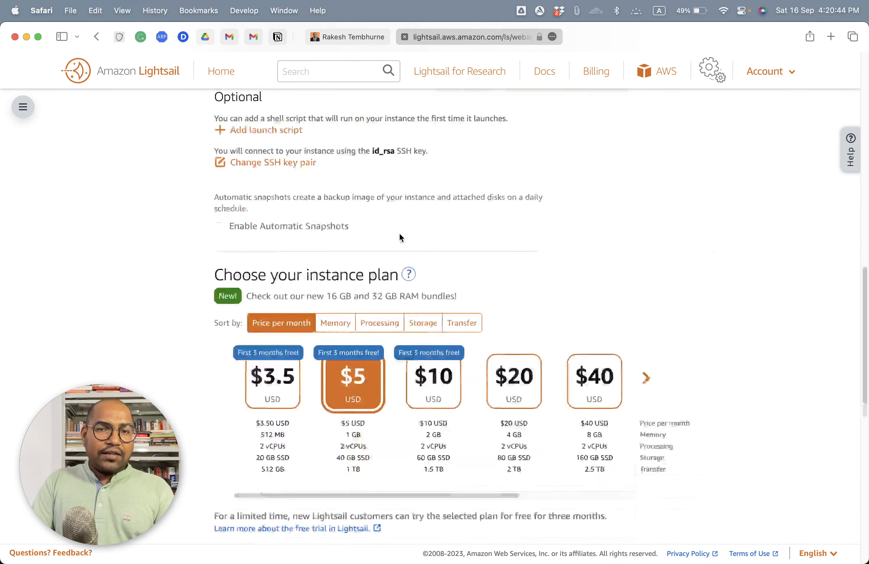
{"action": "scroll", "coordinate": [401, 238], "scroll_direction": "down", "scroll_amount": 2}
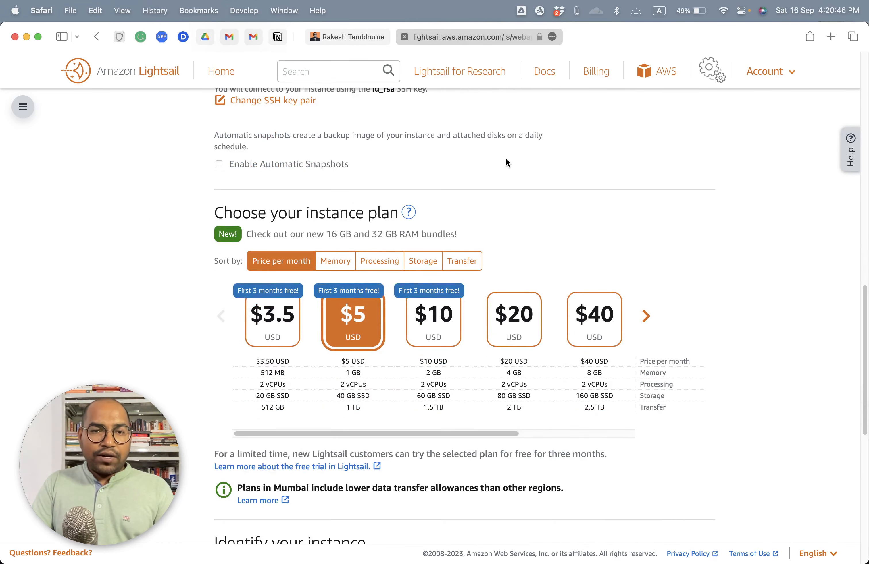
{"action": "scroll", "coordinate": [507, 163], "scroll_direction": "down", "scroll_amount": 5}
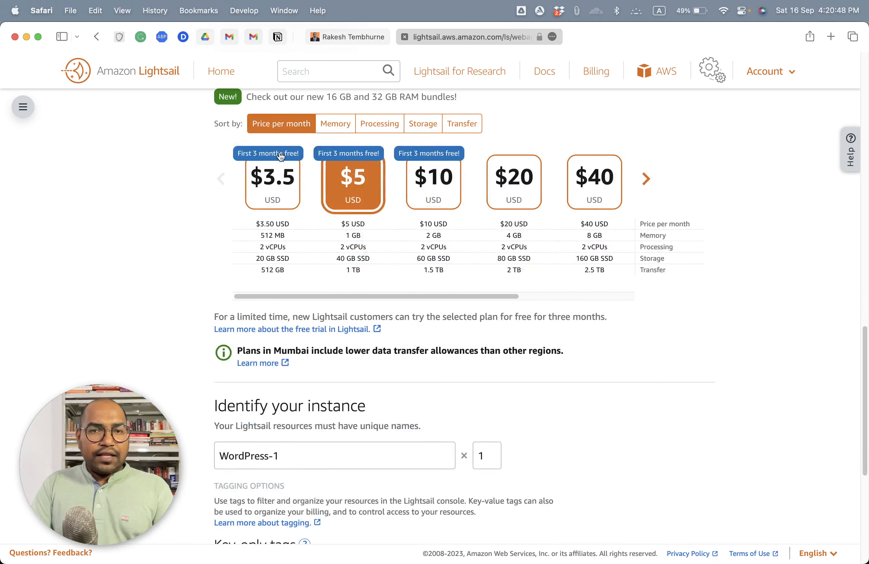
{"action": "scroll", "coordinate": [213, 190], "scroll_direction": "up", "scroll_amount": 7}
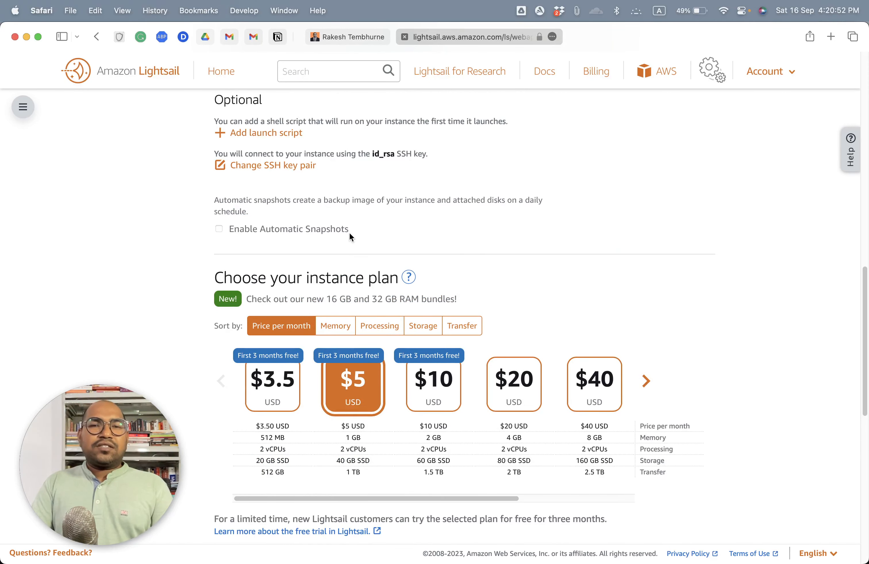
{"action": "scroll", "coordinate": [349, 235], "scroll_direction": "down", "scroll_amount": 3}
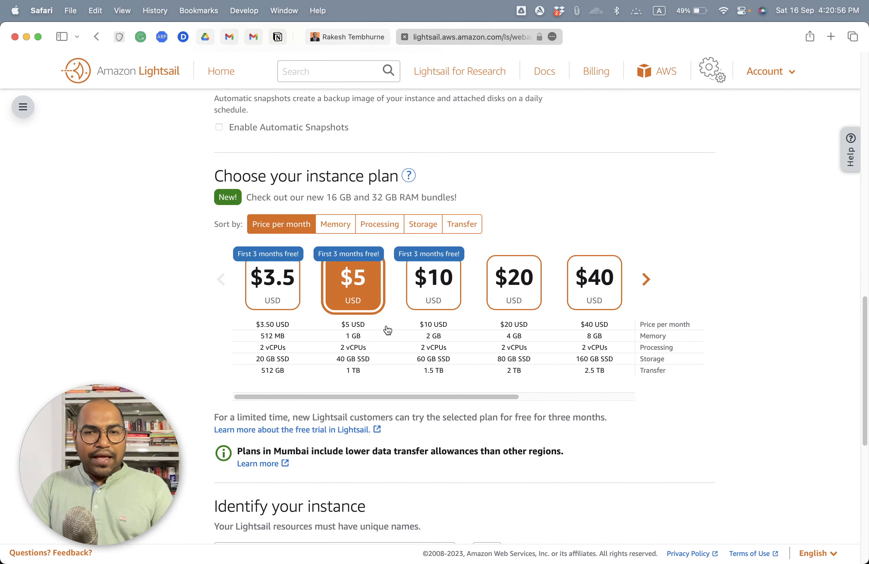
{"action": "scroll", "coordinate": [280, 351], "scroll_direction": "down", "scroll_amount": 1}
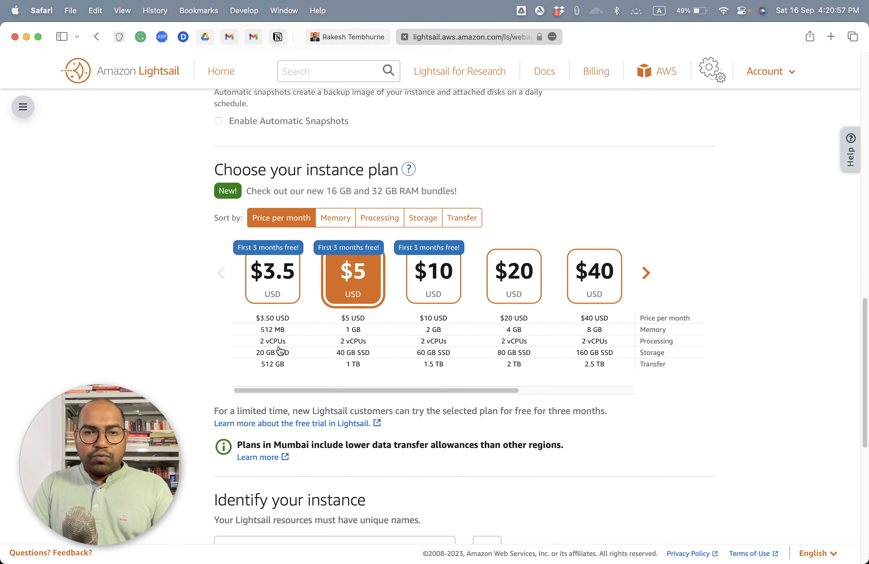
{"action": "left_click", "coordinate": [283, 330]}
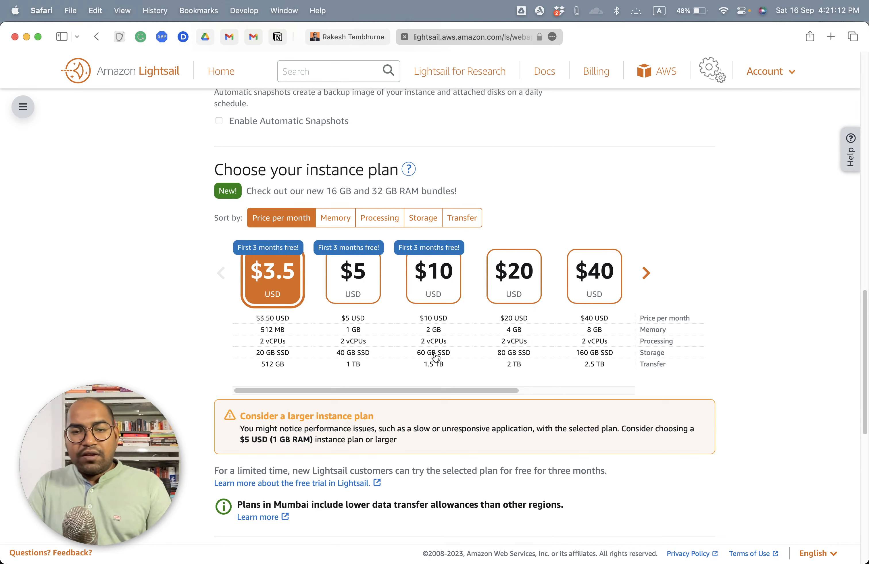
Step: Choose the $10 USD monthly plan with 2 GB memory for the instance
{"action": "left_click", "coordinate": [429, 271]}
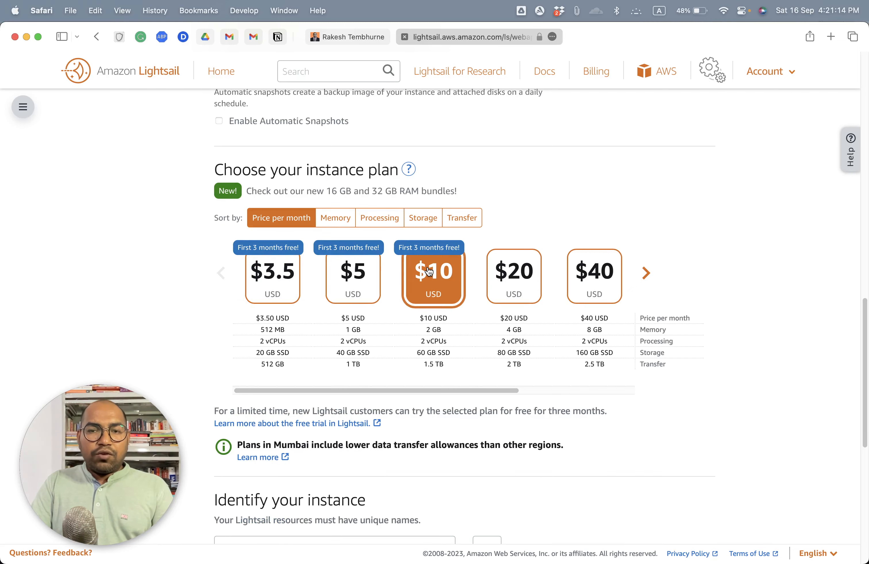
{"action": "scroll", "coordinate": [511, 208], "scroll_direction": "down", "scroll_amount": 5}
{"action": "scroll", "coordinate": [533, 180], "scroll_direction": "up", "scroll_amount": 2}
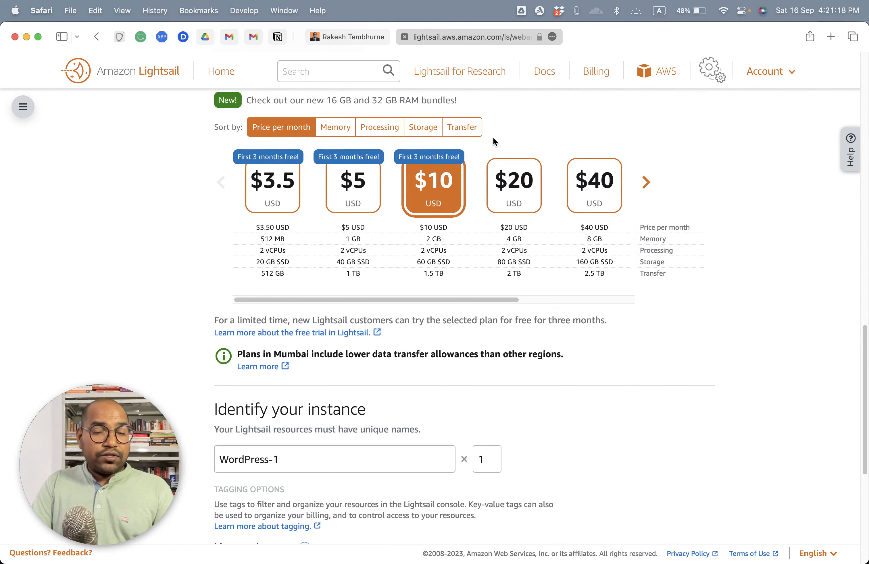
Step: Name the instance WordPressTutorial, keep the quantity at 1, and create it
{"action": "scroll", "coordinate": [423, 207], "scroll_direction": "down", "scroll_amount": 5}
{"action": "left_click", "coordinate": [341, 311]}
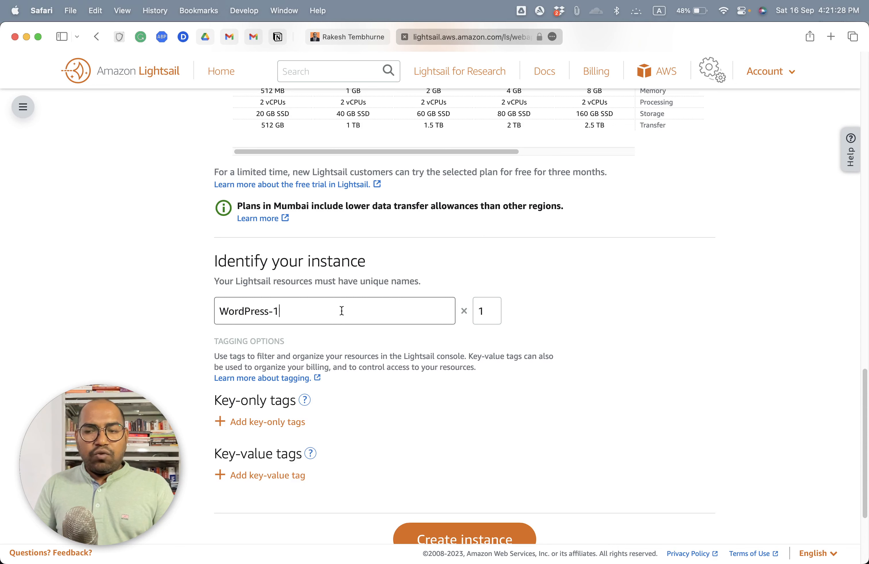
{"action": "scroll", "coordinate": [357, 303], "scroll_direction": "up", "scroll_amount": 3}
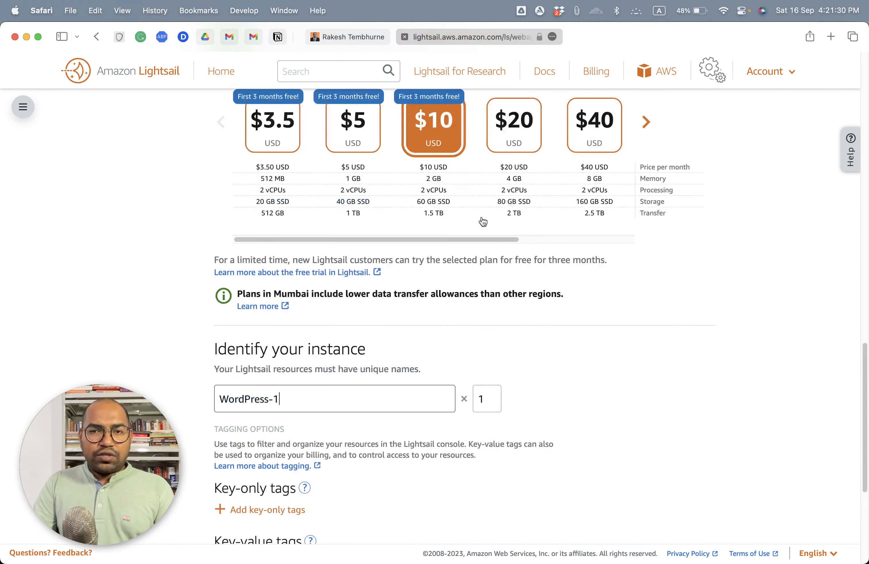
{"action": "scroll", "coordinate": [382, 275], "scroll_direction": "down", "scroll_amount": 2}
{"action": "scroll", "coordinate": [384, 317], "scroll_direction": "down", "scroll_amount": 1}
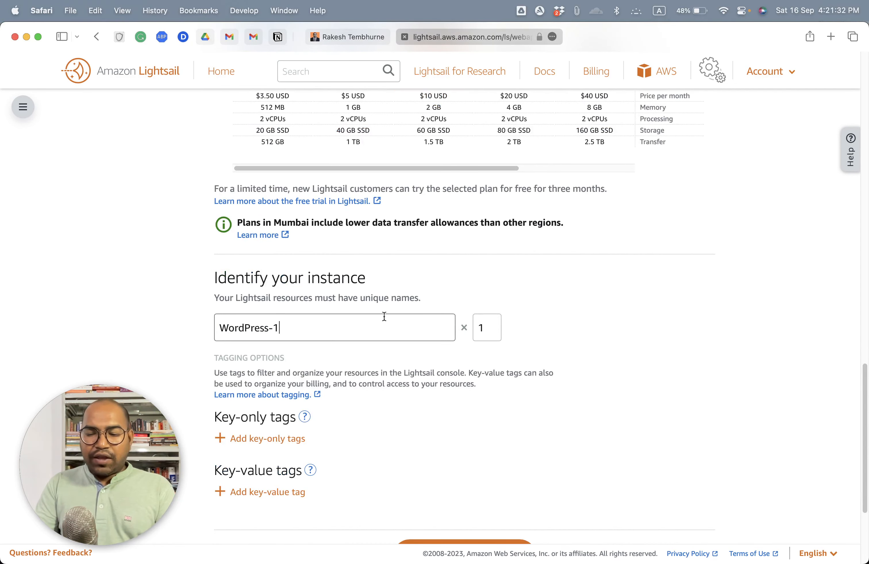
{"action": "key", "text": "super+a"}
{"action": "key", "text": "BackSpace"}
{"action": "type", "text": "Wo"}
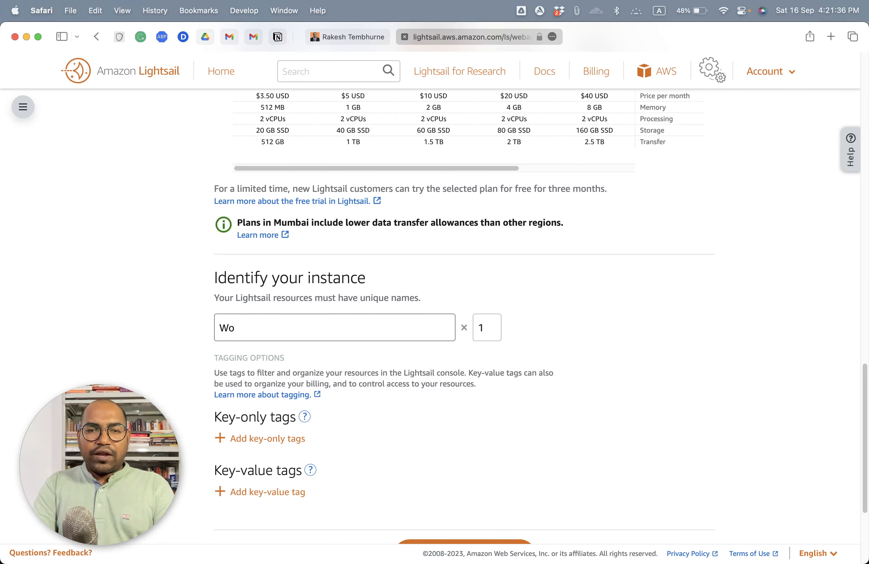
{"action": "type", "text": "rdPres"}
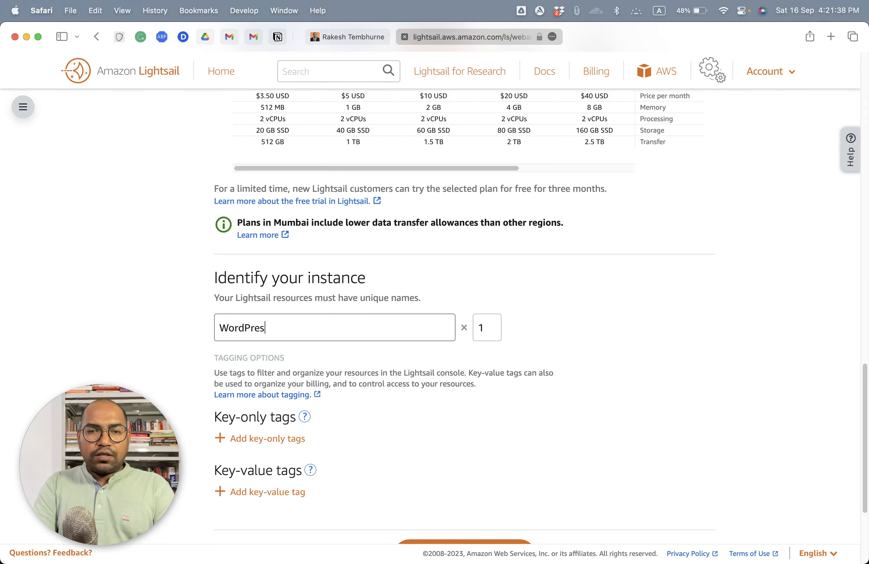
{"action": "type", "text": "s Na"}
{"action": "key", "text": "BackSpace"}
{"action": "key", "text": "BackSpace"}
{"action": "key", "text": "BackSpace"}
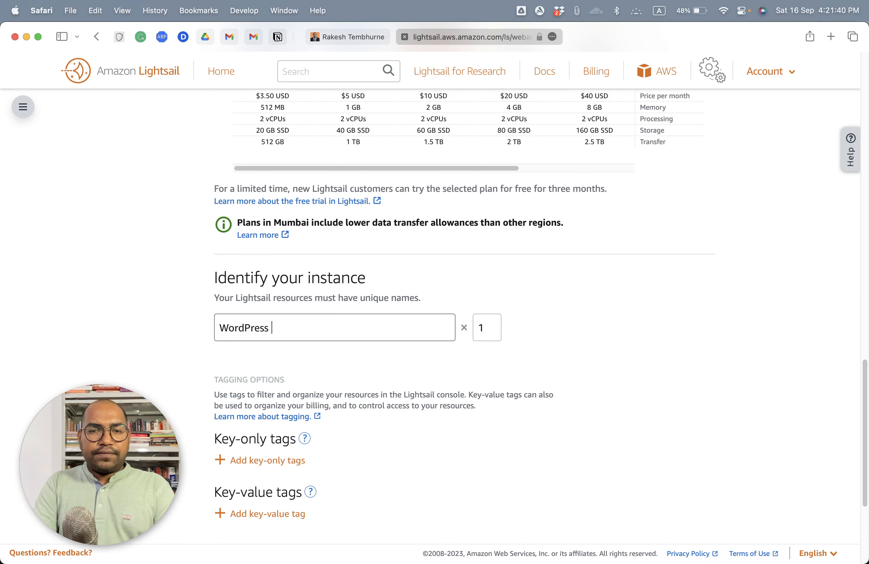
{"action": "type", "text": "Tutorial"}
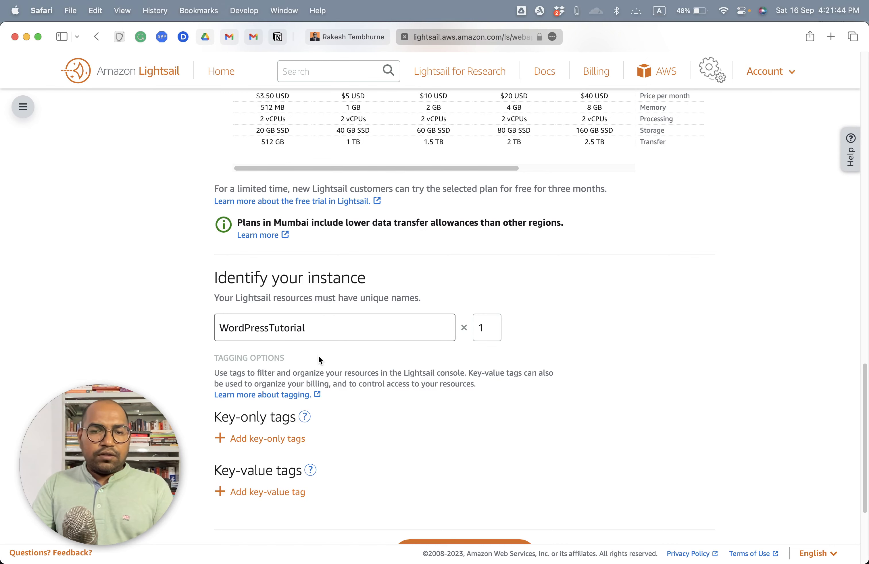
{"action": "scroll", "coordinate": [319, 357], "scroll_direction": "down", "scroll_amount": 5}
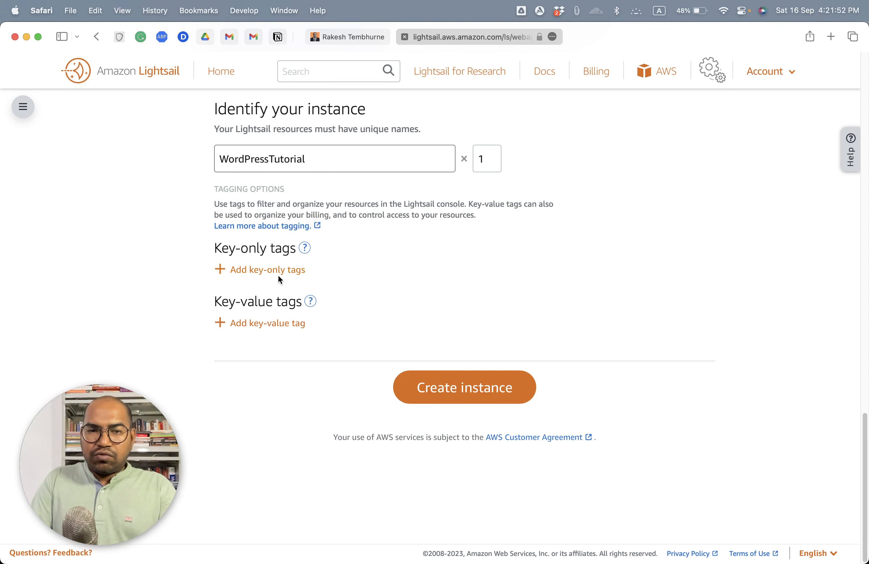
{"action": "left_click", "coordinate": [457, 389]}
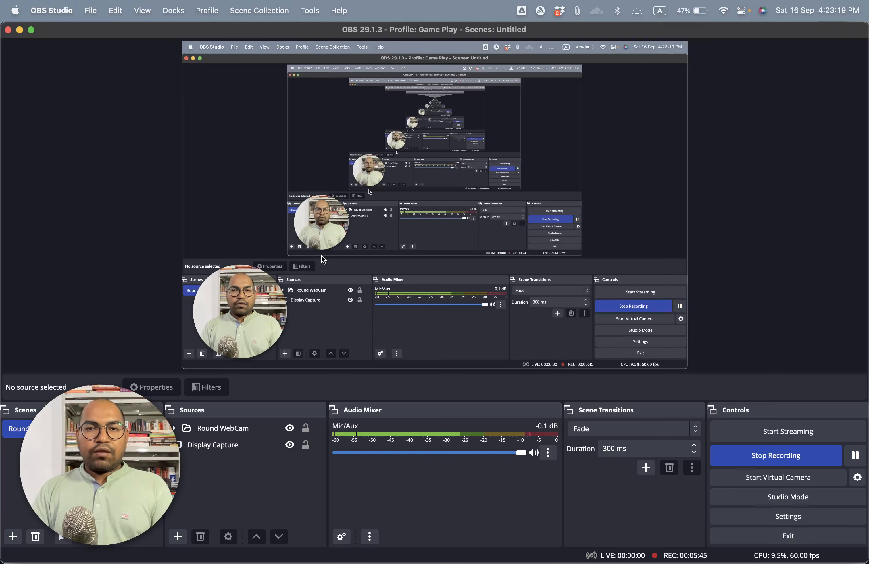
Step: Switch back to Safari, open the WordPressTutorial instance and review its connection details
{"action": "key", "text": "super+Tab"}
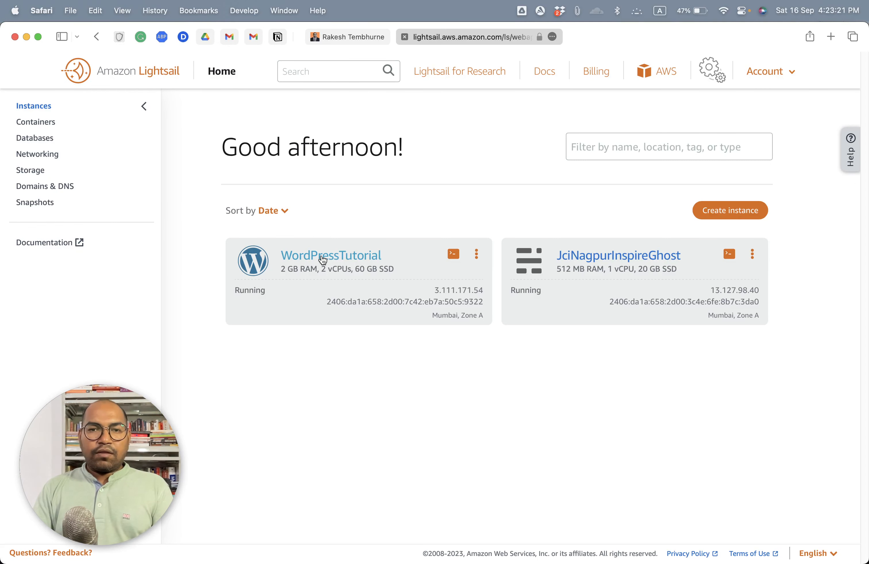
{"action": "left_click", "coordinate": [348, 259]}
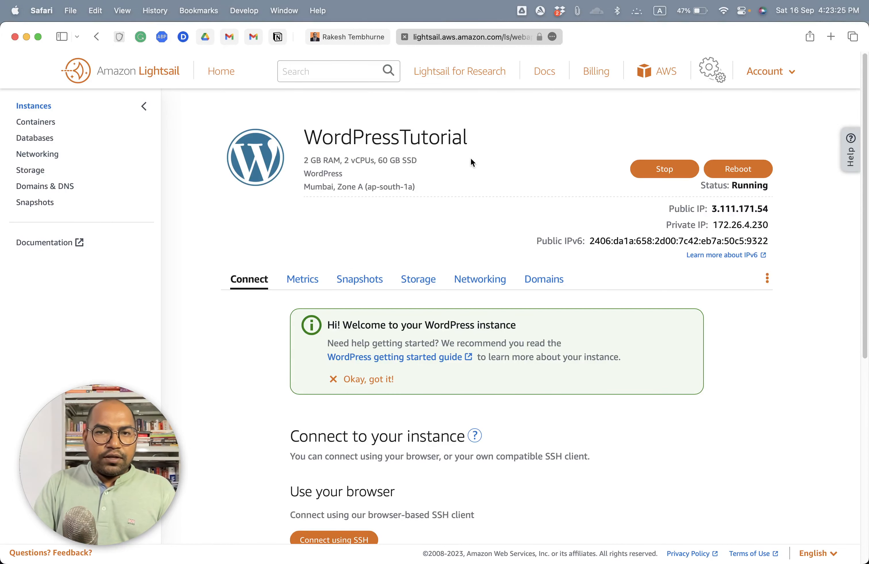
{"action": "scroll", "coordinate": [471, 162], "scroll_direction": "down", "scroll_amount": 5}
{"action": "scroll", "coordinate": [465, 227], "scroll_direction": "up", "scroll_amount": 5}
{"action": "scroll", "coordinate": [370, 229], "scroll_direction": "down", "scroll_amount": 5}
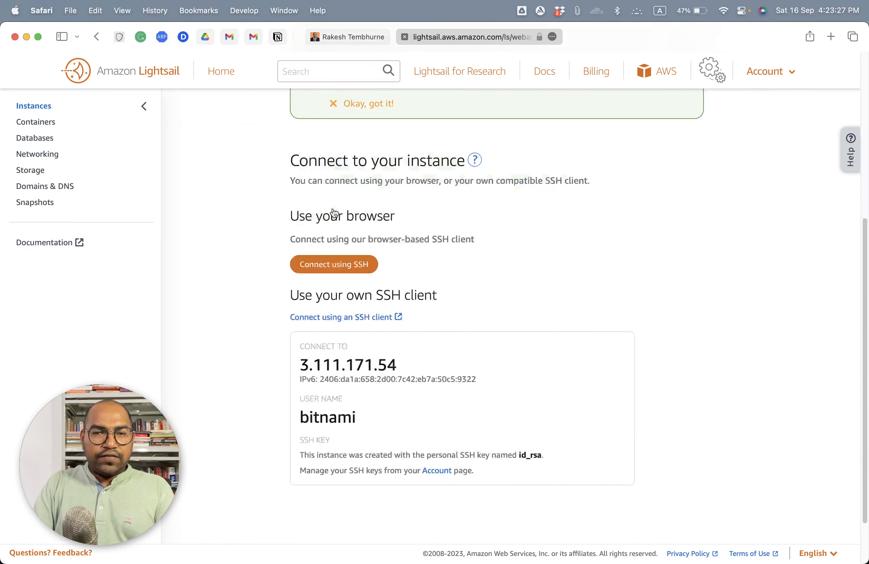
{"action": "scroll", "coordinate": [333, 212], "scroll_direction": "down", "scroll_amount": 3}
Step: Copy the instance's IPv4 address from its connection details and try to open it in a new browser tab
{"action": "left_click_drag", "start_coordinate": [301, 299], "coordinate": [407, 297]}
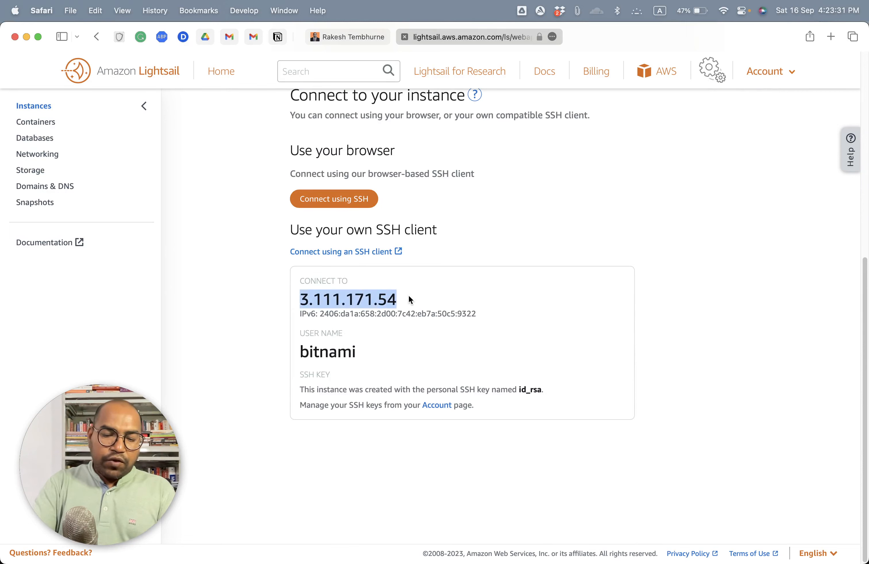
{"action": "key", "text": "super+c"}
{"action": "key", "text": "super+t"}
{"action": "key", "text": "super+v"}
{"action": "key", "text": "Return"}
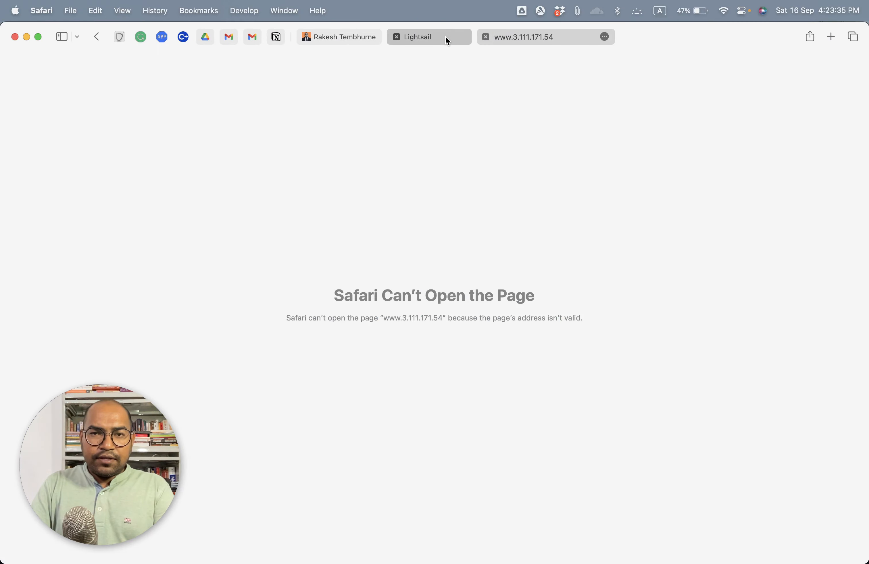
Step: Return to the Lightsail page and review the WordPressTutorial instance's status, addresses and connection options
{"action": "left_click", "coordinate": [445, 35]}
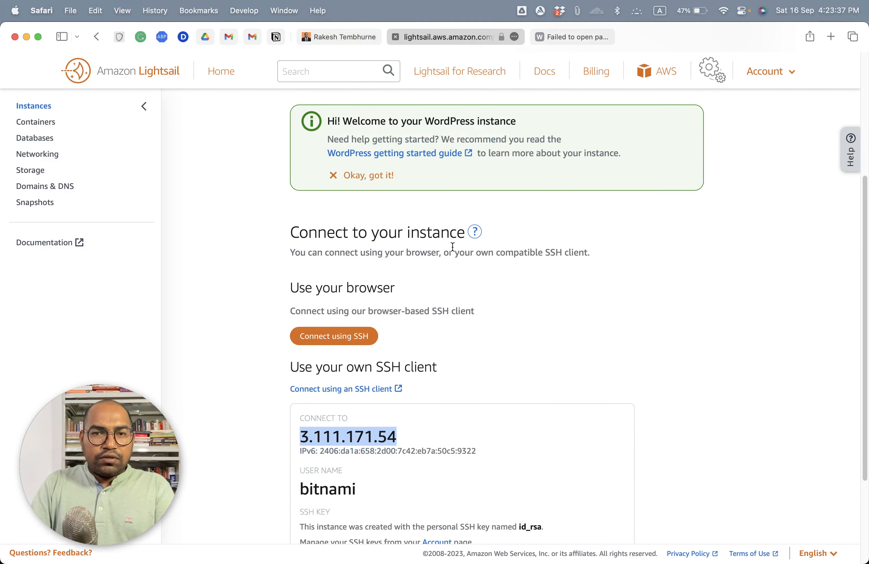
{"action": "scroll", "coordinate": [381, 256], "scroll_direction": "up", "scroll_amount": 4}
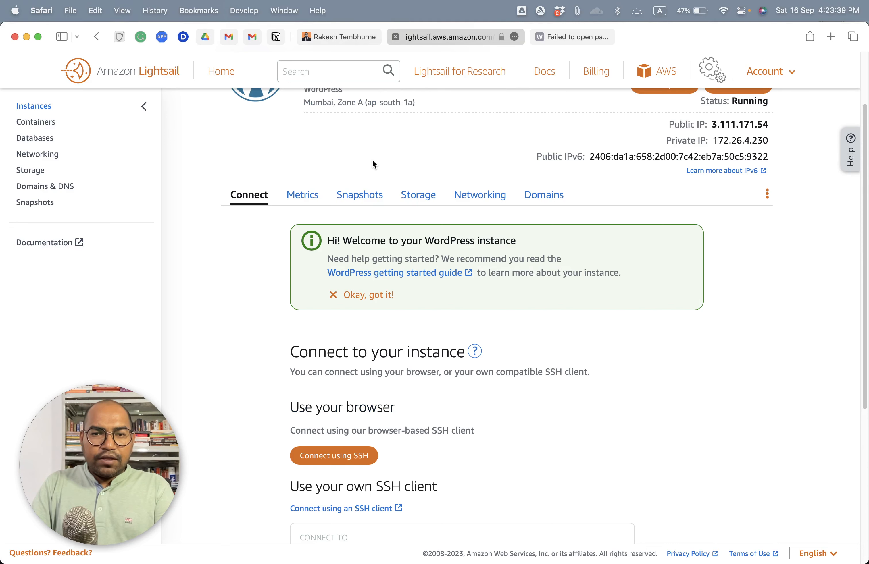
{"action": "scroll", "coordinate": [417, 187], "scroll_direction": "up", "scroll_amount": 3}
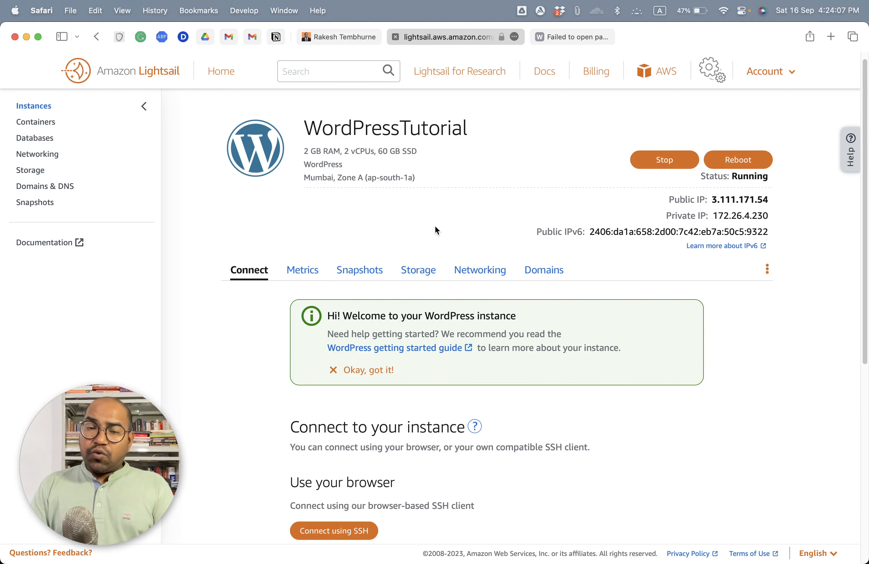
{"action": "scroll", "coordinate": [434, 230], "scroll_direction": "down", "scroll_amount": 5}
{"action": "scroll", "coordinate": [299, 244], "scroll_direction": "up", "scroll_amount": 5}
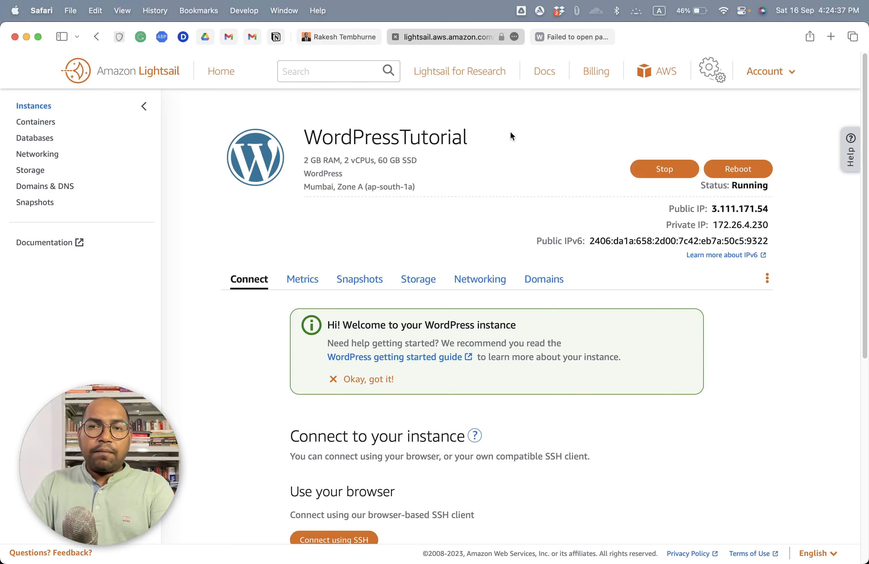
Step: Load the copied address 3.111.171.54 without the www prefix in the other tab and look over the WordPress home page
{"action": "left_click", "coordinate": [574, 37]}
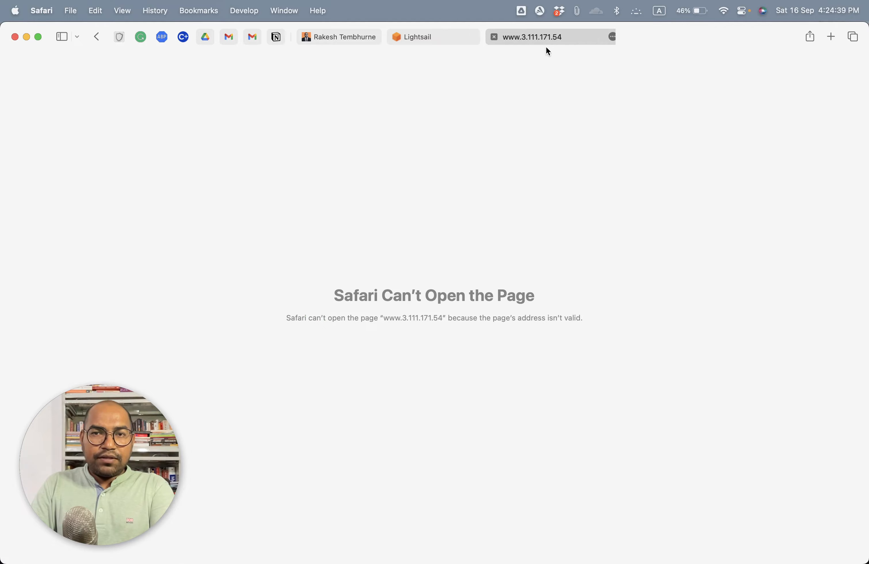
{"action": "left_click", "coordinate": [544, 36]}
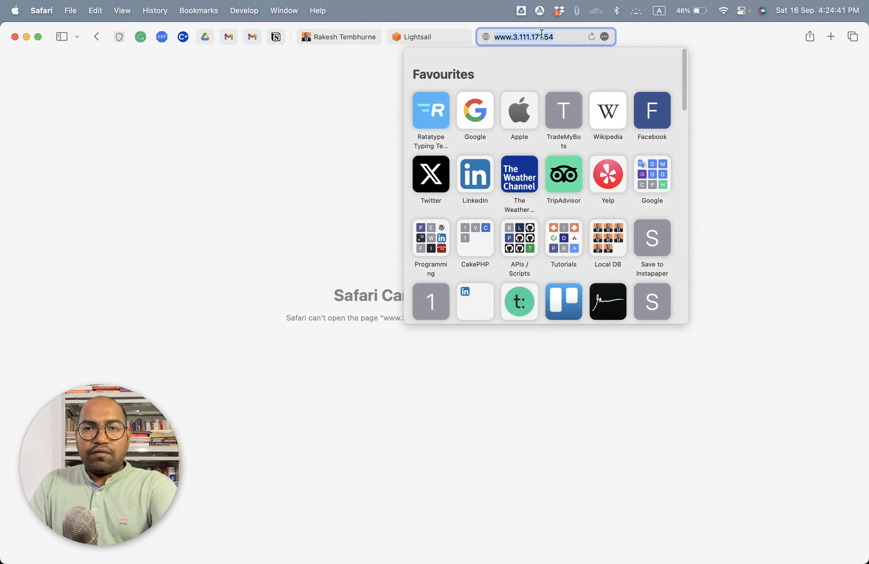
{"action": "key", "text": "super+v"}
{"action": "key", "text": "Return"}
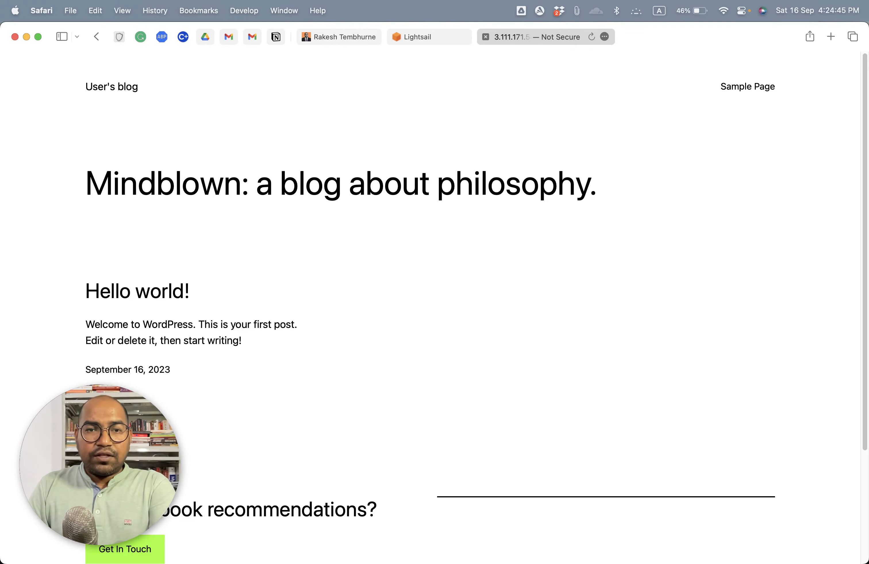
{"action": "scroll", "coordinate": [320, 221], "scroll_direction": "down", "scroll_amount": 4}
{"action": "scroll", "coordinate": [244, 217], "scroll_direction": "up", "scroll_amount": 4}
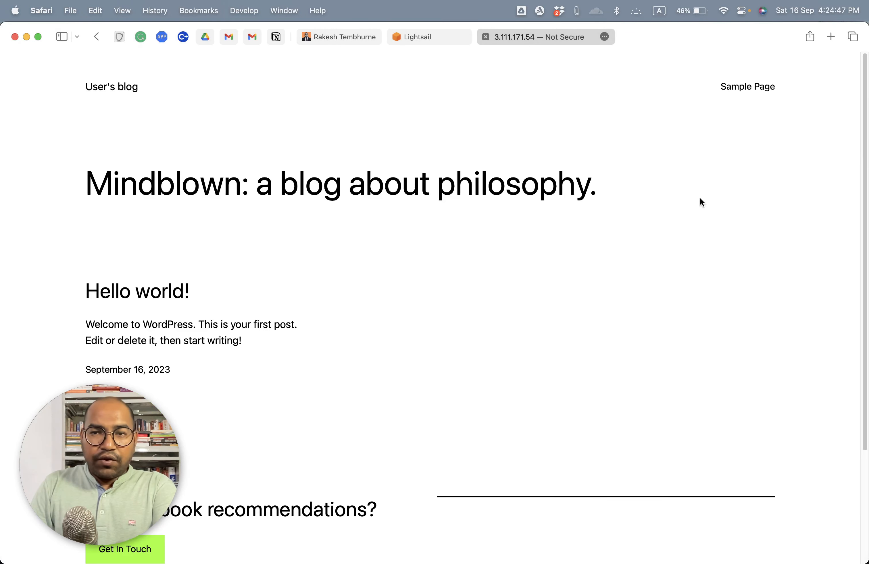
{"action": "scroll", "coordinate": [388, 169], "scroll_direction": "down", "scroll_amount": 4}
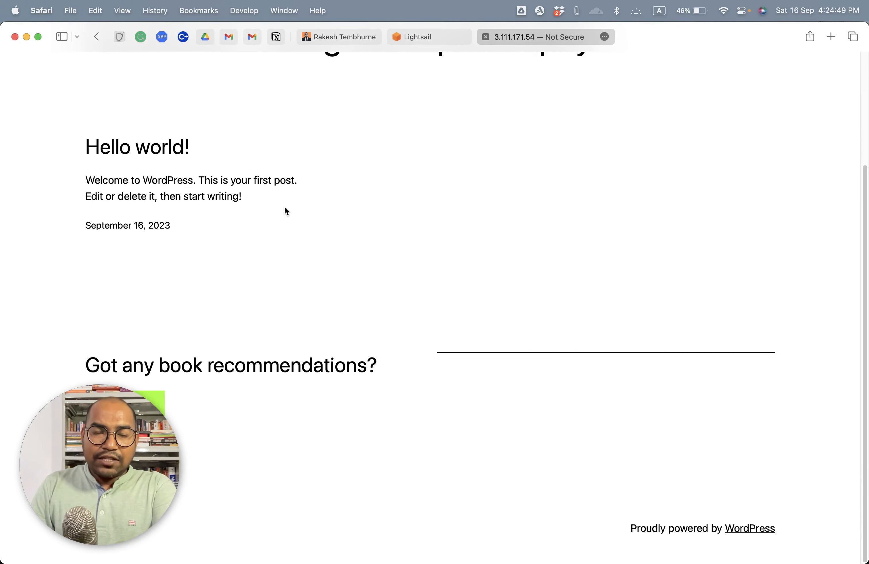
{"action": "scroll", "coordinate": [286, 210], "scroll_direction": "up", "scroll_amount": 4}
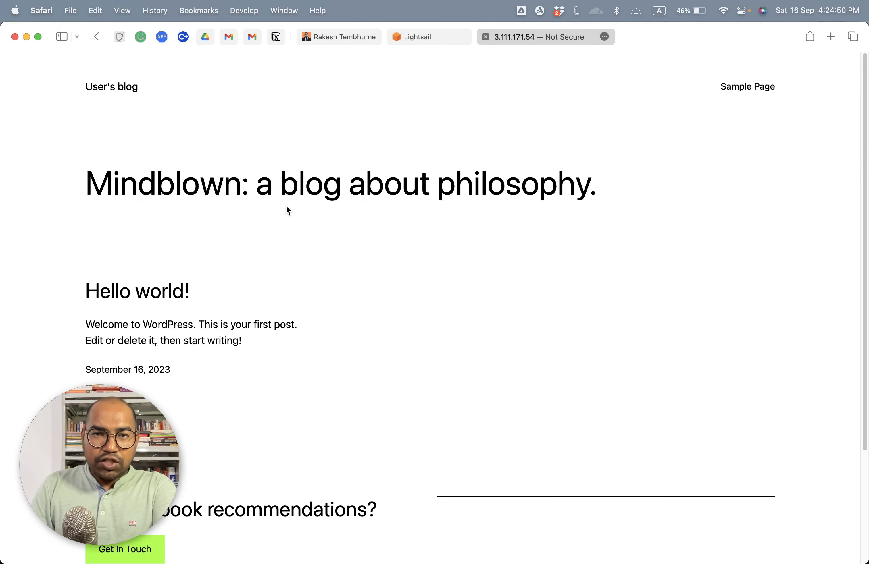
Step: Connect to the WordPressTutorial instance with Lightsail's browser-based SSH client and move the terminal window clear of the webcam area
{"action": "left_click", "coordinate": [440, 36]}
{"action": "scroll", "coordinate": [460, 198], "scroll_direction": "down", "scroll_amount": 3}
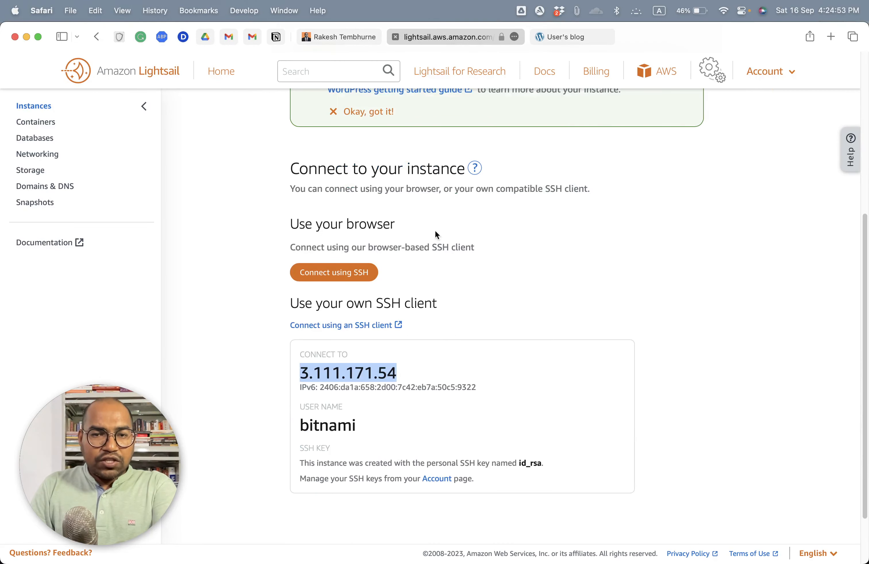
{"action": "left_click", "coordinate": [331, 272]}
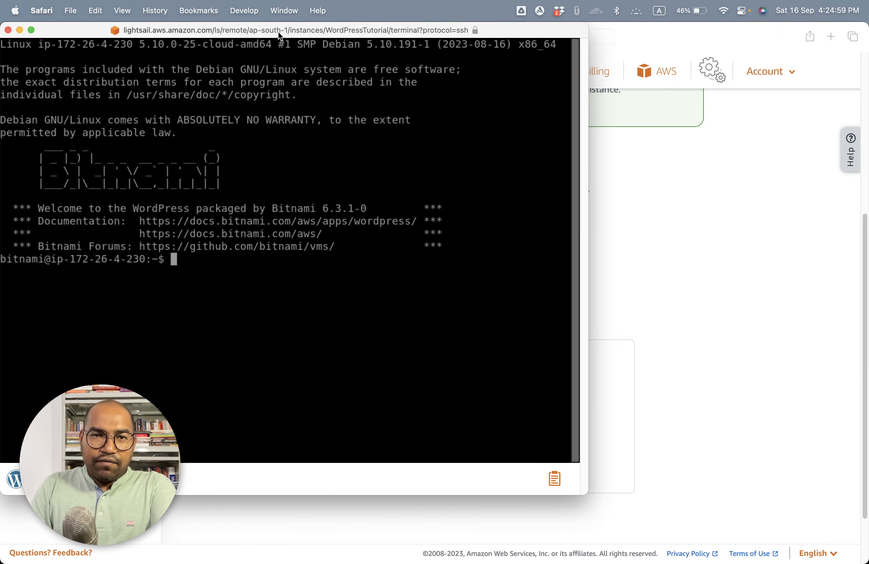
{"action": "left_click_drag", "start_coordinate": [278, 32], "coordinate": [447, 46]}
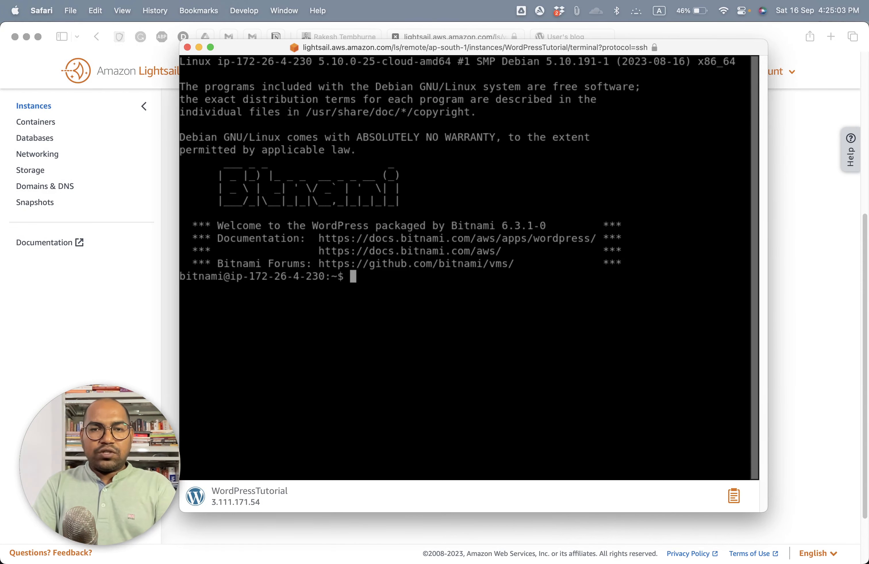
Step: List the home directory's files in the SSH terminal with ls, and include hidden files and details with ls -la
{"action": "type", "text": "ls"}
{"action": "key", "text": "Return"}
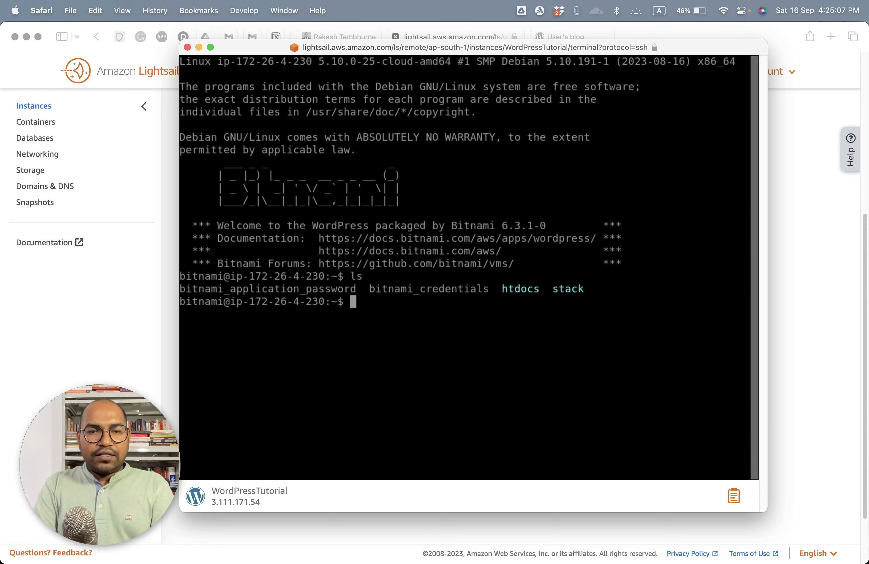
{"action": "type", "text": "ls -la"}
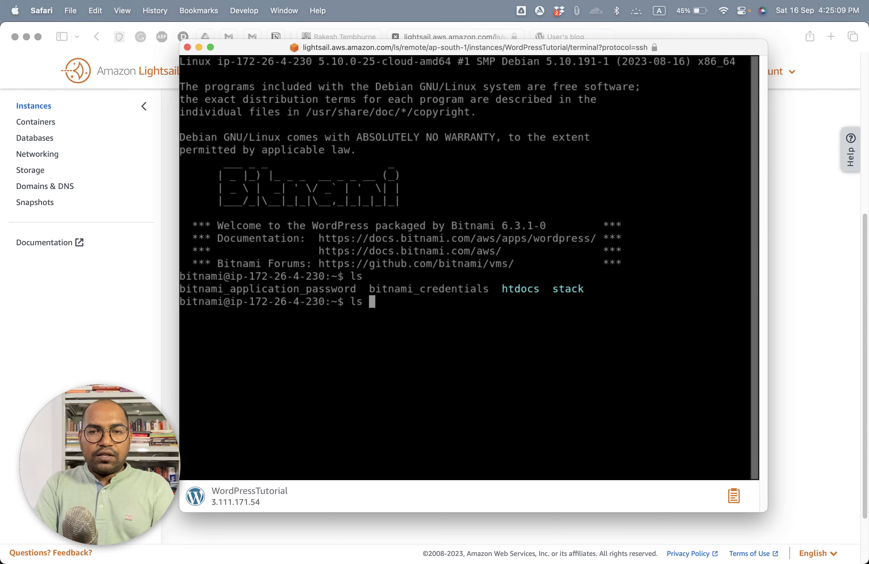
{"action": "key", "text": "Return"}
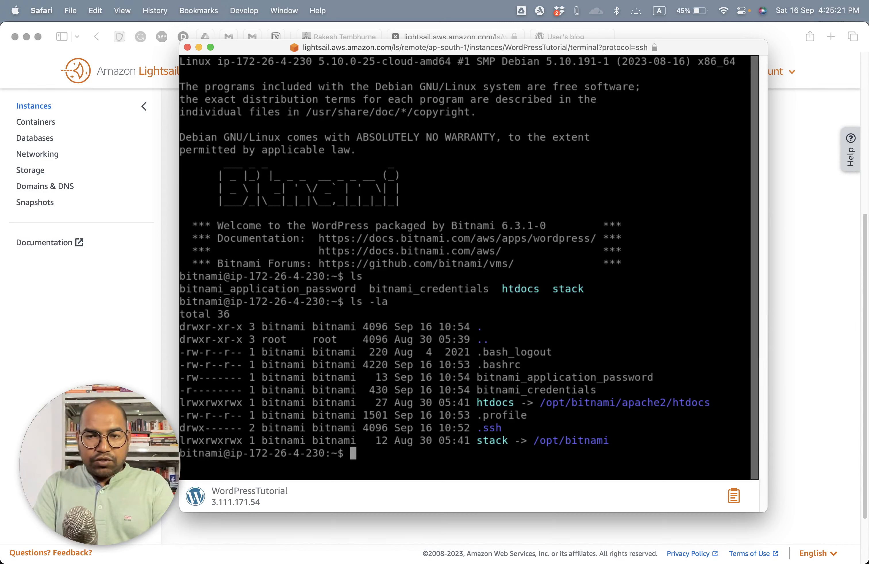
Step: Display the contents of the bitnami_credentials file with cat to read the default WordPress login
{"action": "type", "text": "cat bitnam"}
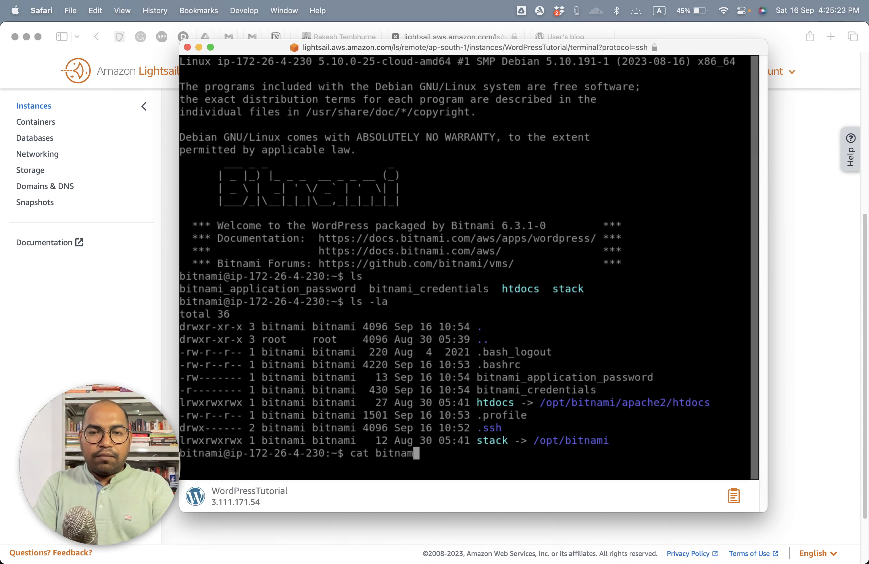
{"action": "type", "text": "i__"}
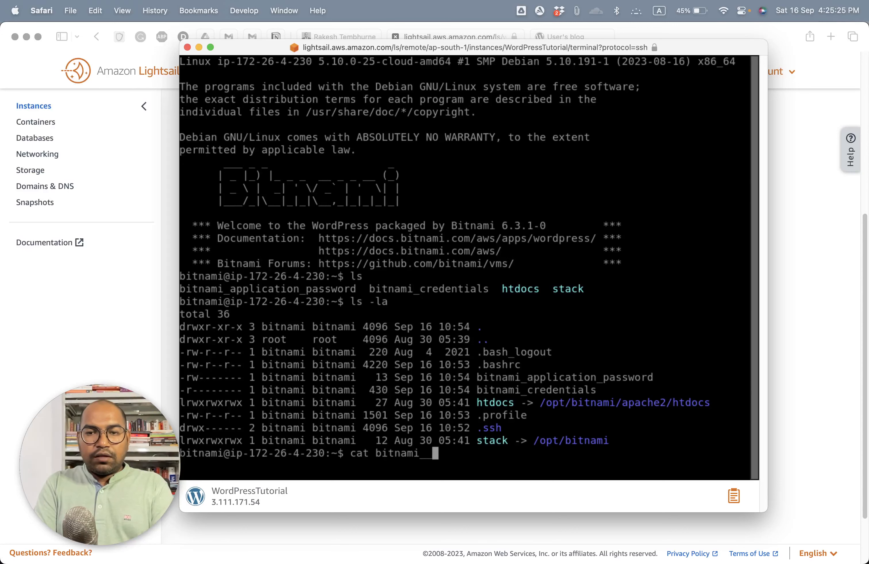
{"action": "key", "text": "BackSpace"}
{"action": "type", "text": "c"}
{"action": "key", "text": "Tab"}
{"action": "key", "text": "Return"}
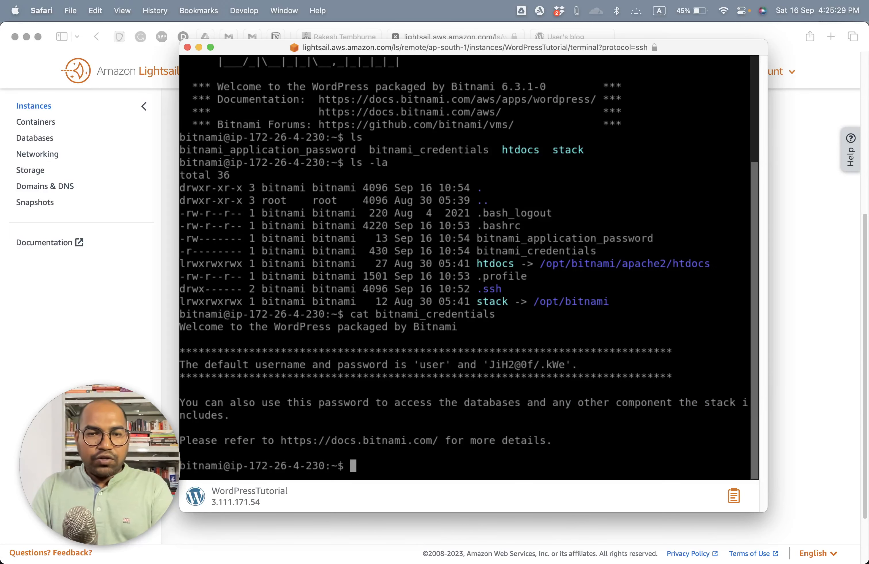
Step: Display the contents of the bitnami_application_password file with cat and copy the password from the output
{"action": "left_click_drag", "start_coordinate": [294, 429], "coordinate": [426, 429]}
{"action": "left_click_drag", "start_coordinate": [338, 365], "coordinate": [570, 365]}
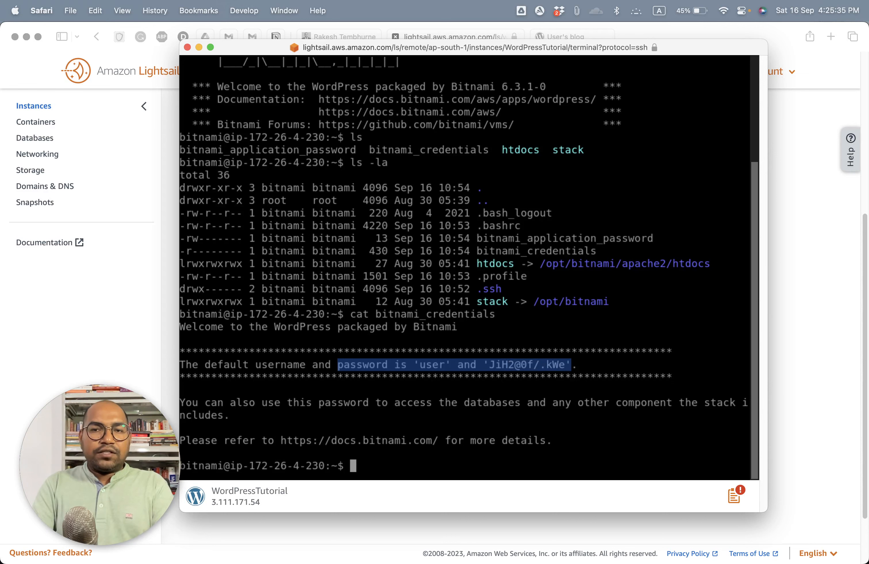
{"action": "type", "text": "bit"}
{"action": "key", "text": "BackSpace"}
{"action": "key", "text": "BackSpace"}
{"action": "key", "text": "BackSpace"}
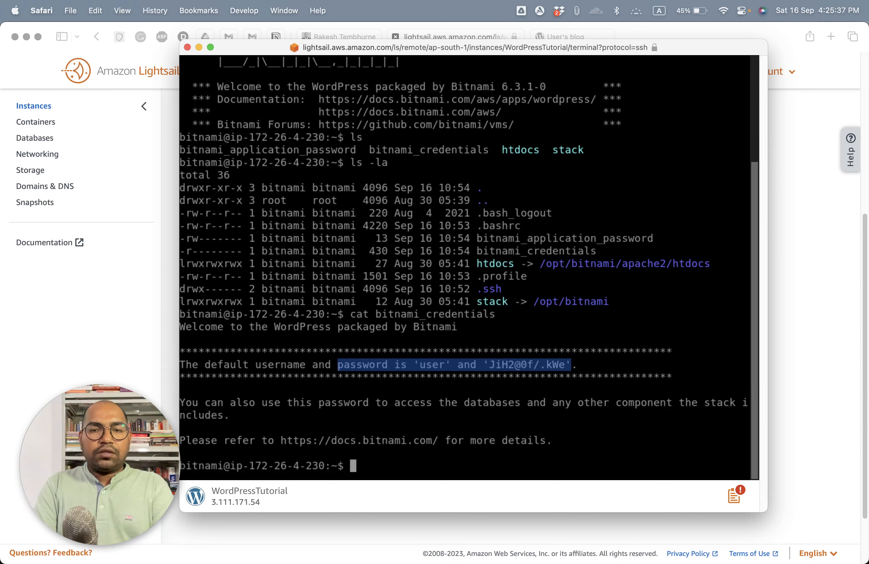
{"action": "type", "text": "cat bitnam"}
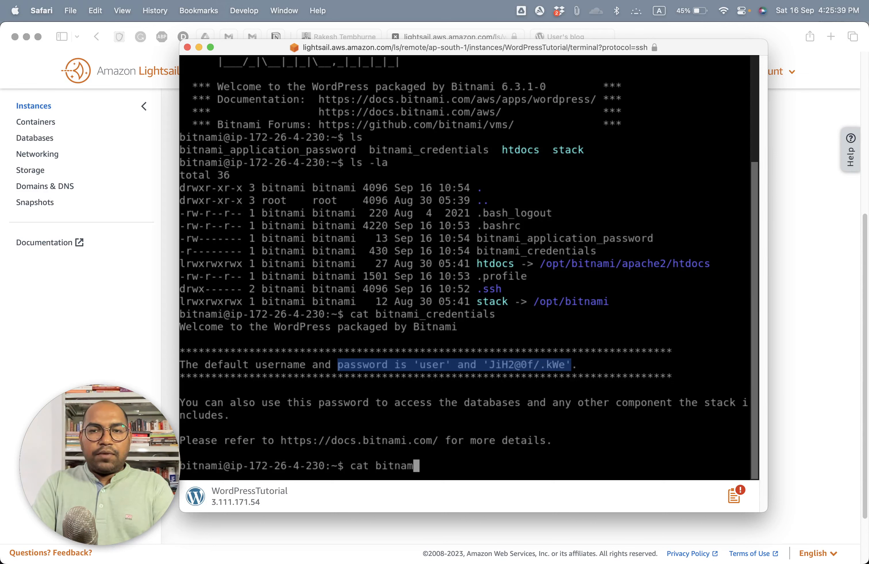
{"action": "type", "text": "i_a"}
{"action": "key", "text": "Tab"}
{"action": "key", "text": "Return"}
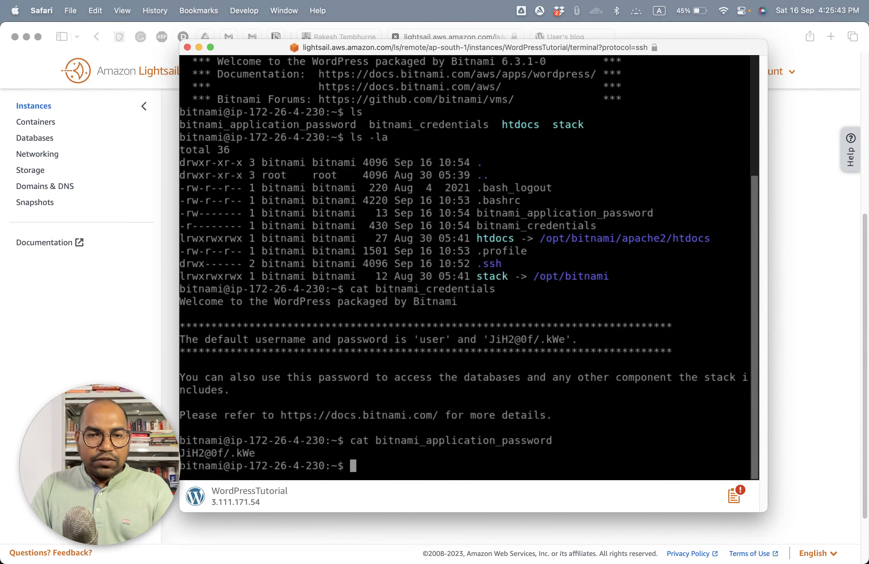
{"action": "left_click_drag", "start_coordinate": [363, 390], "coordinate": [400, 390]}
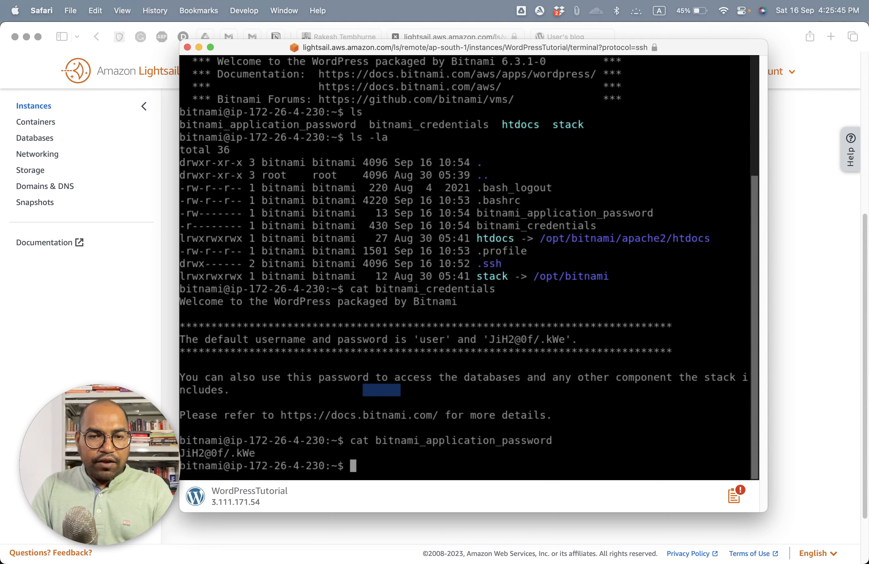
{"action": "left_click_drag", "start_coordinate": [262, 454], "coordinate": [180, 454]}
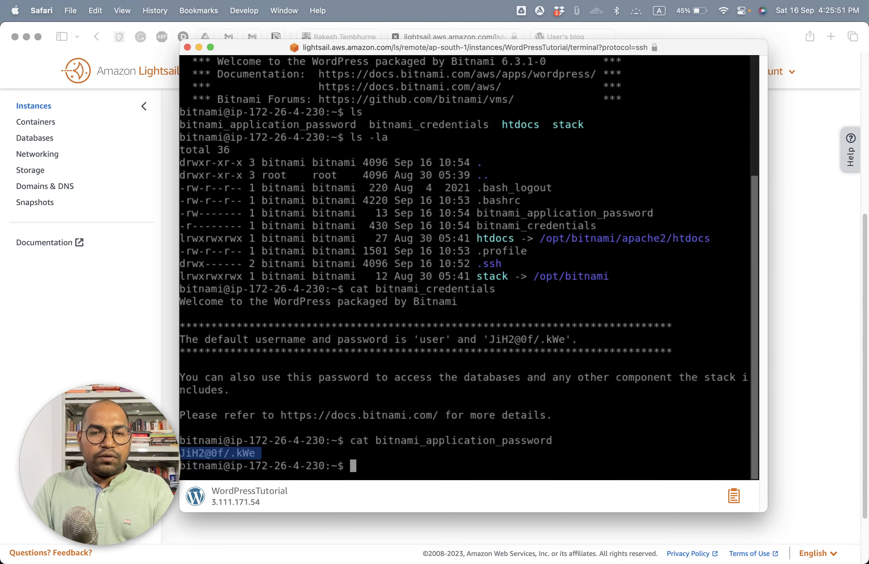
{"action": "key", "text": "super+Tab"}
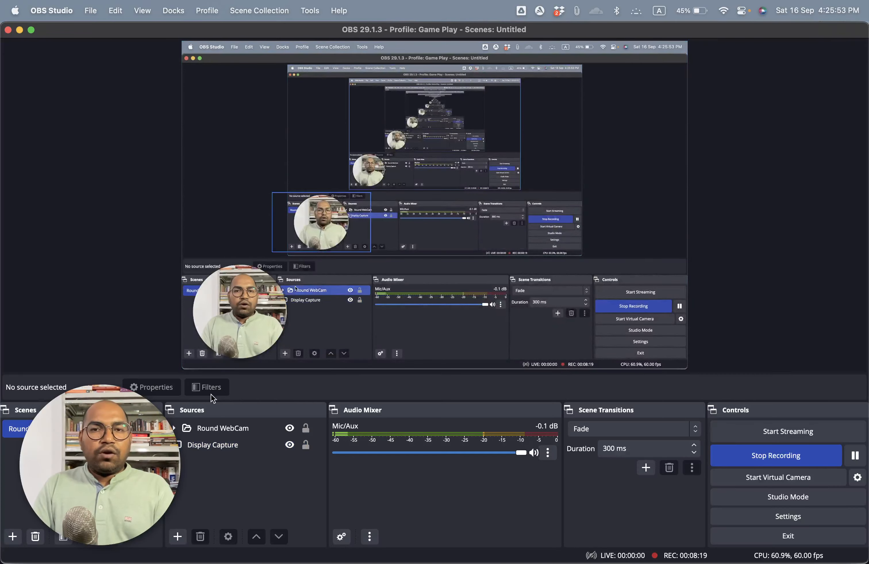
{"action": "key", "text": "super+Tab"}
{"action": "key", "text": "super+Tab"}
{"action": "key", "text": "super+Tab"}
{"action": "key", "text": "super+Tab"}
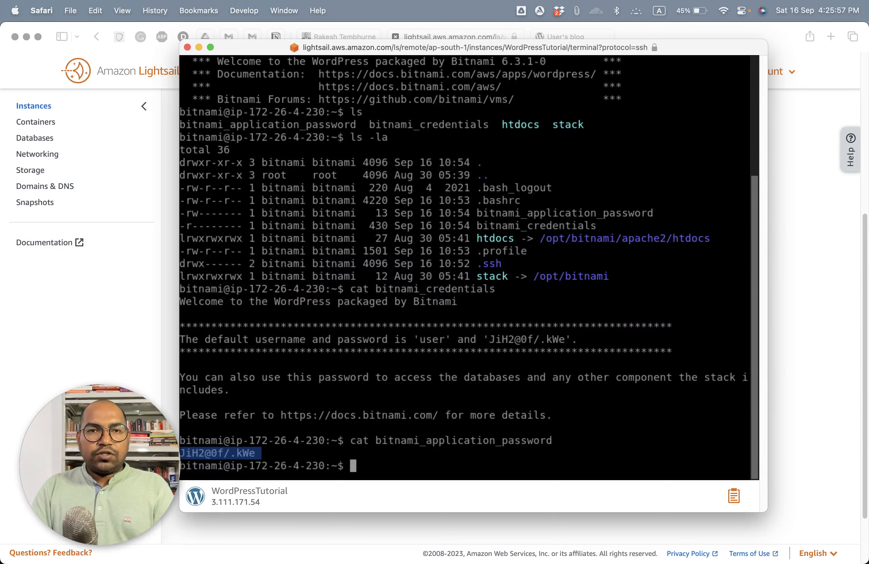
Step: Close the SSH terminal window and open the WordPress admin login page at 3.111.171.54/wp-admin in the blog's tab
{"action": "left_click", "coordinate": [187, 47]}
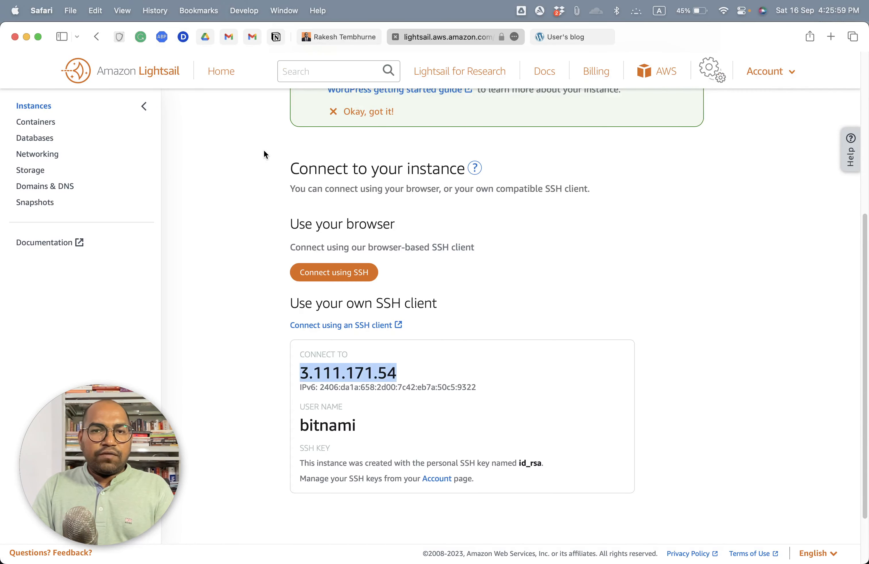
{"action": "scroll", "coordinate": [259, 169], "scroll_direction": "up", "scroll_amount": 1}
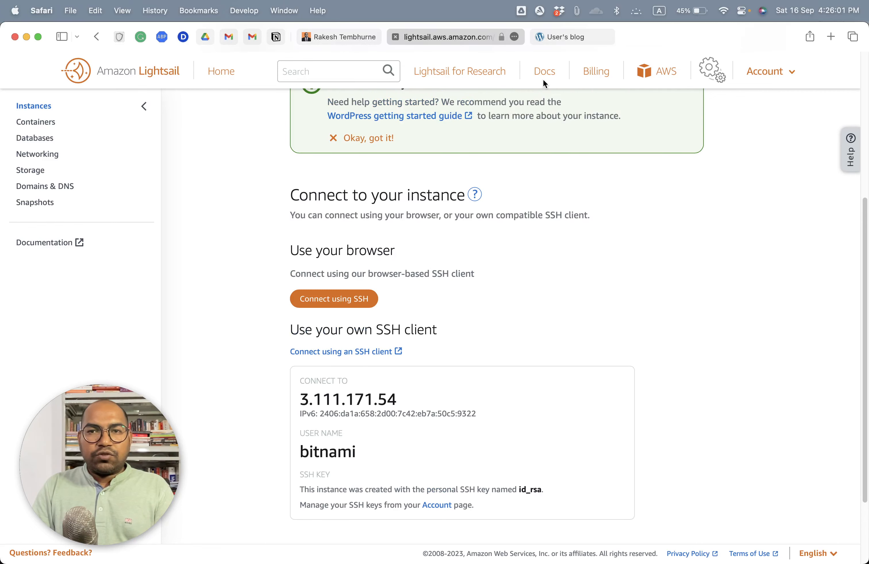
{"action": "left_click", "coordinate": [556, 39]}
{"action": "left_click", "coordinate": [538, 40]}
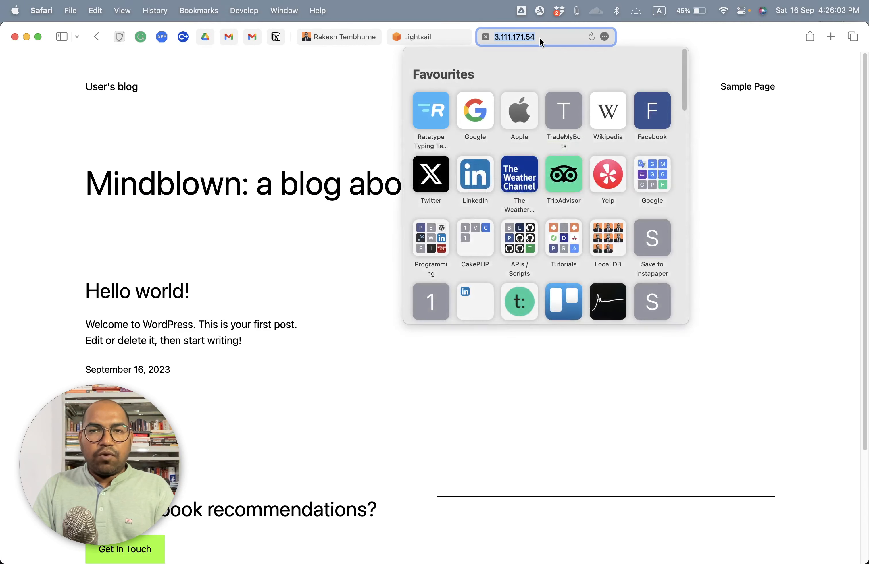
{"action": "key", "text": "Right"}
{"action": "type", "text": "/"}
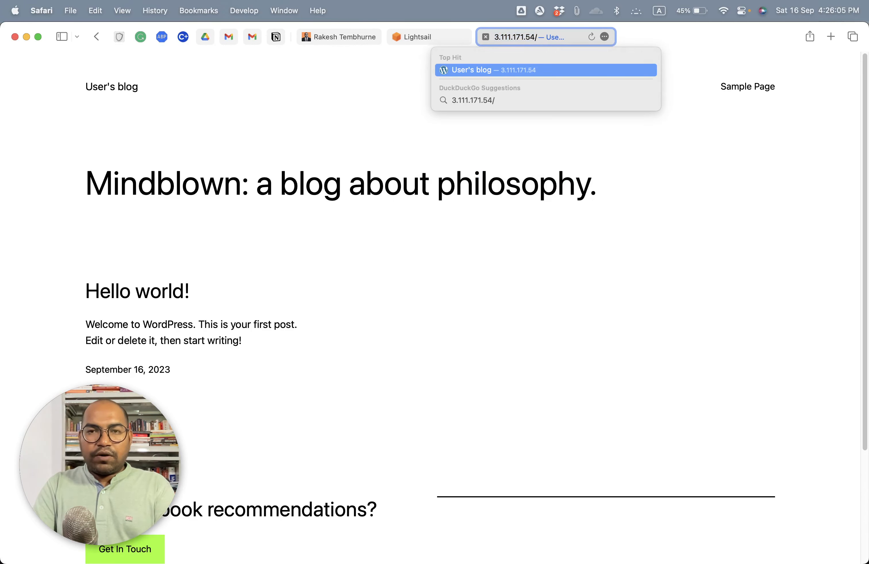
{"action": "type", "text": "wp-admin"}
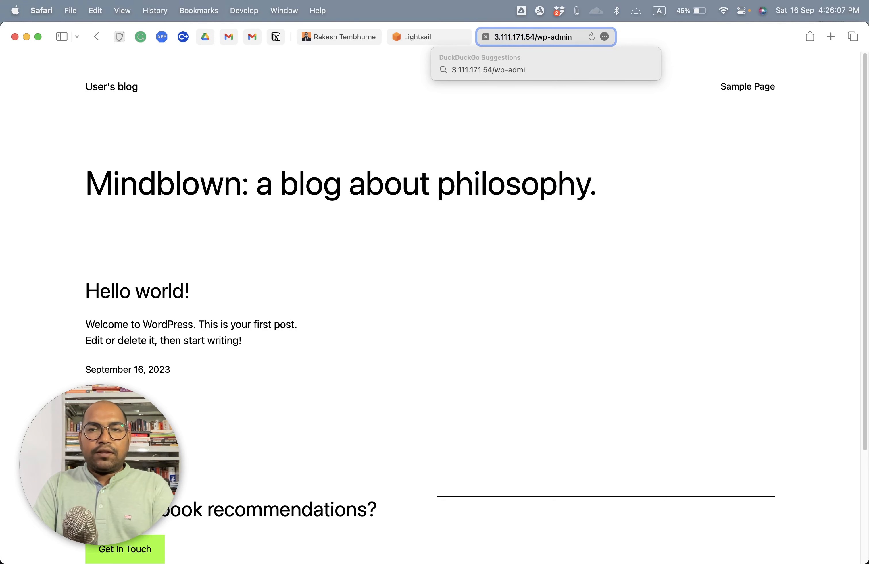
{"action": "key", "text": "Return"}
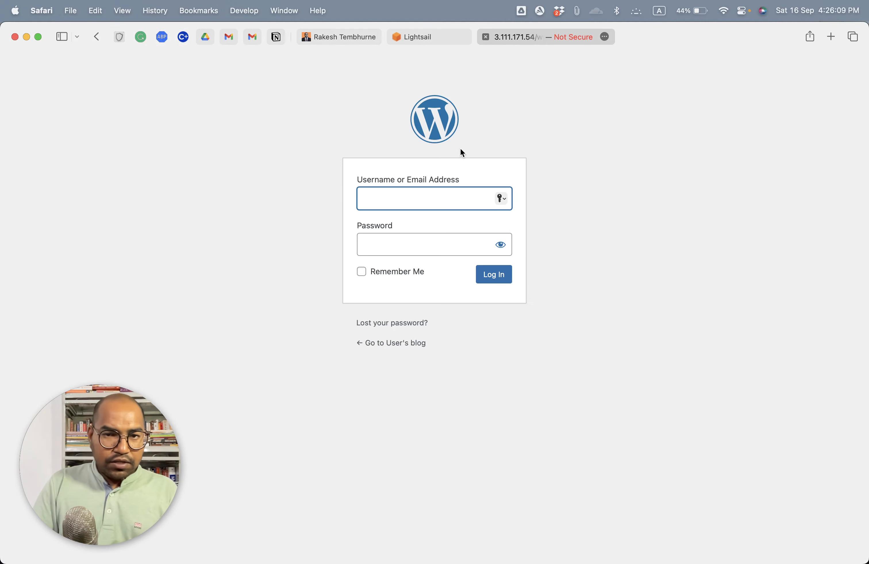
Step: Log in to WordPress with the username user and the copied password, and decline saving the password for now
{"action": "type", "text": "user"}
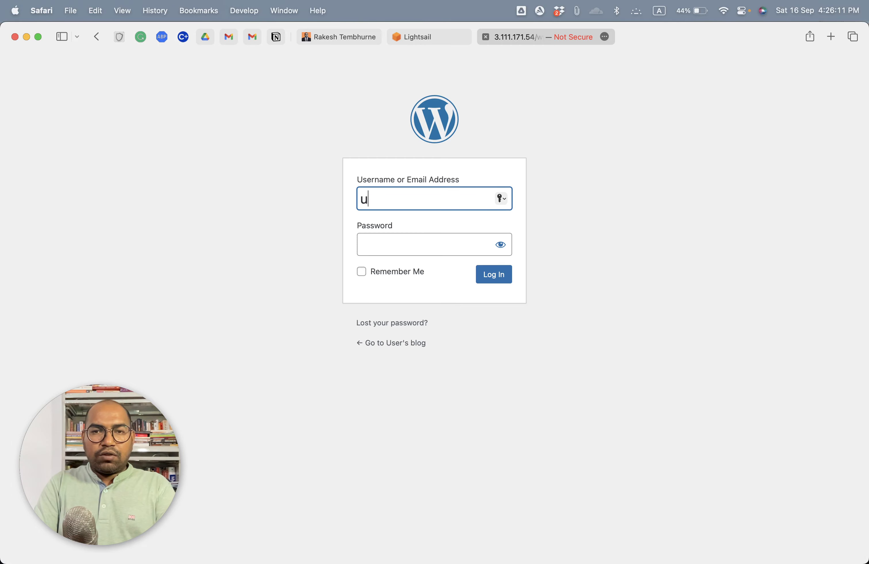
{"action": "key", "text": "Tab"}
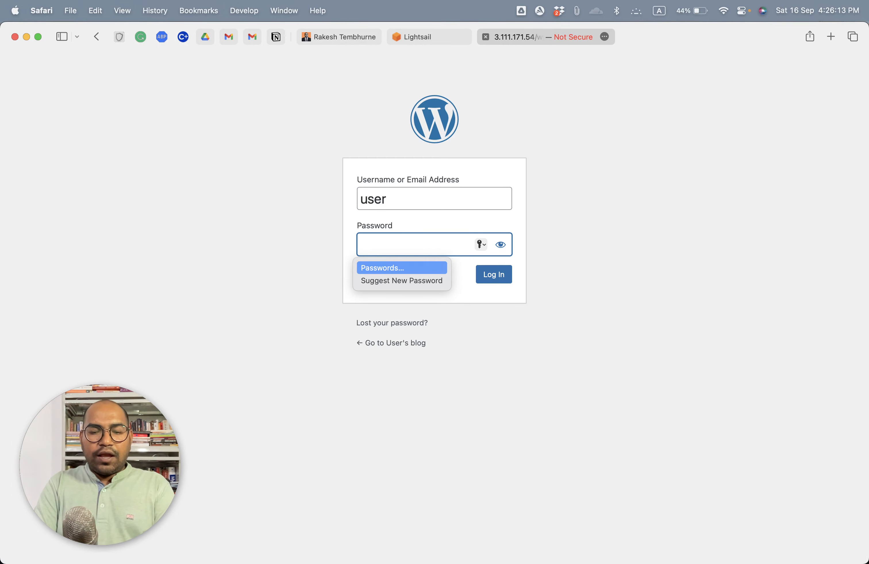
{"action": "key", "text": "super+v"}
{"action": "key", "text": "Return"}
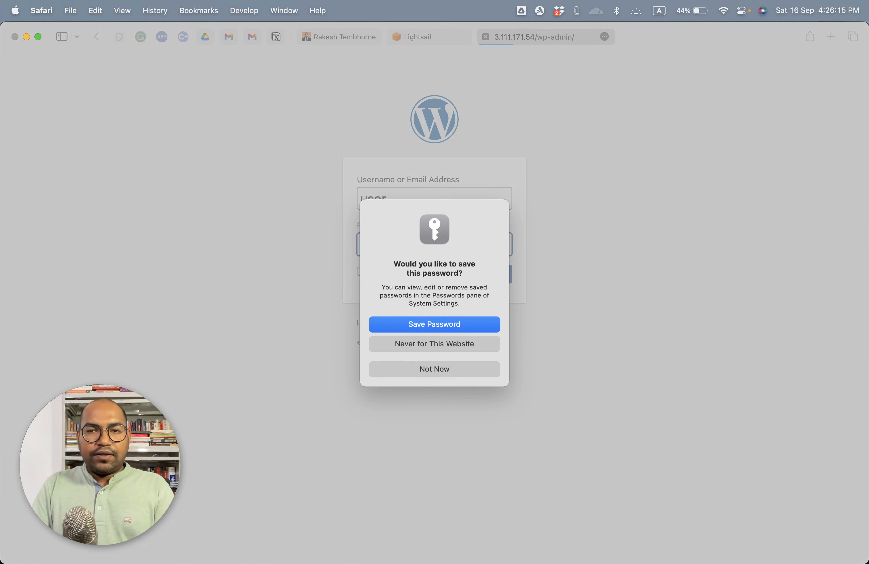
{"action": "left_click", "coordinate": [440, 369]}
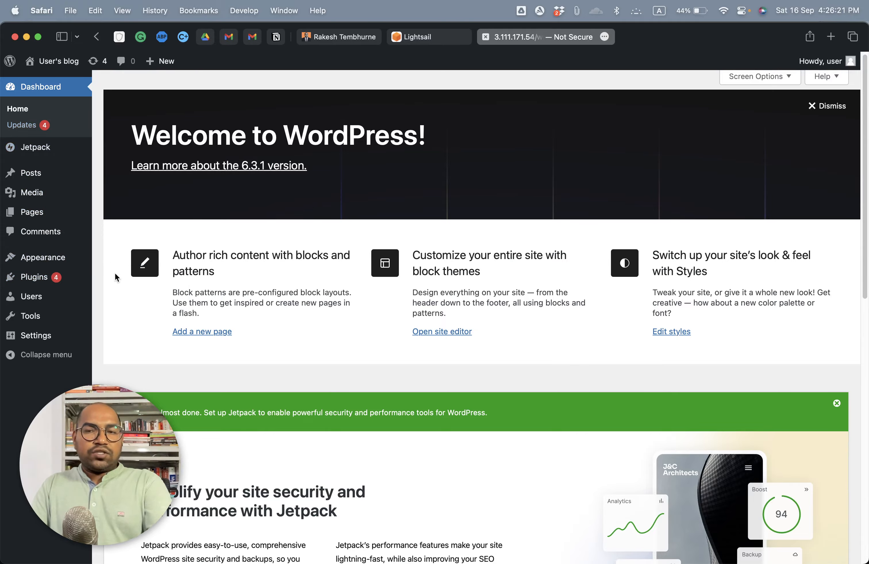
Step: Look over the WordPress admin dashboard from its welcome banner down to the widgets and back
{"action": "scroll", "coordinate": [111, 284], "scroll_direction": "down", "scroll_amount": 5}
{"action": "scroll", "coordinate": [111, 283], "scroll_direction": "down", "scroll_amount": 10}
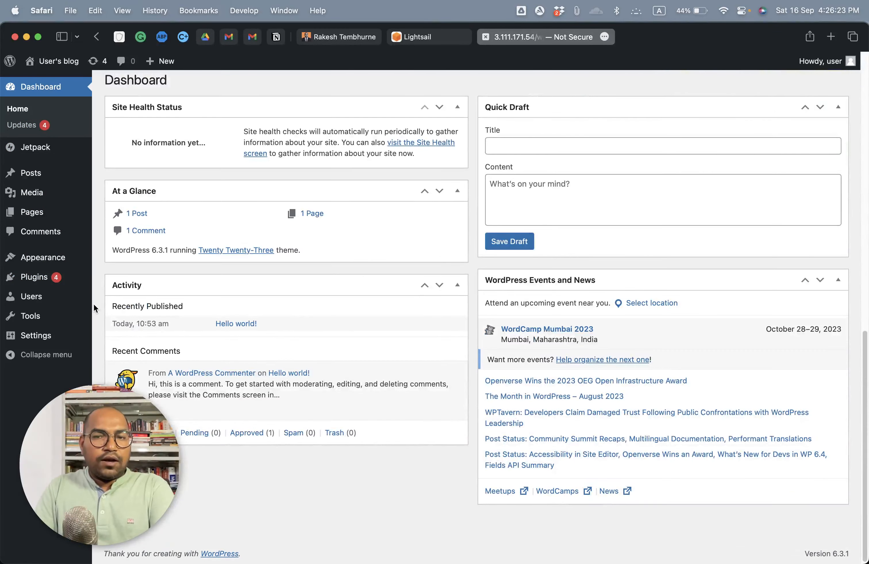
{"action": "scroll", "coordinate": [301, 297], "scroll_direction": "up", "scroll_amount": 15}
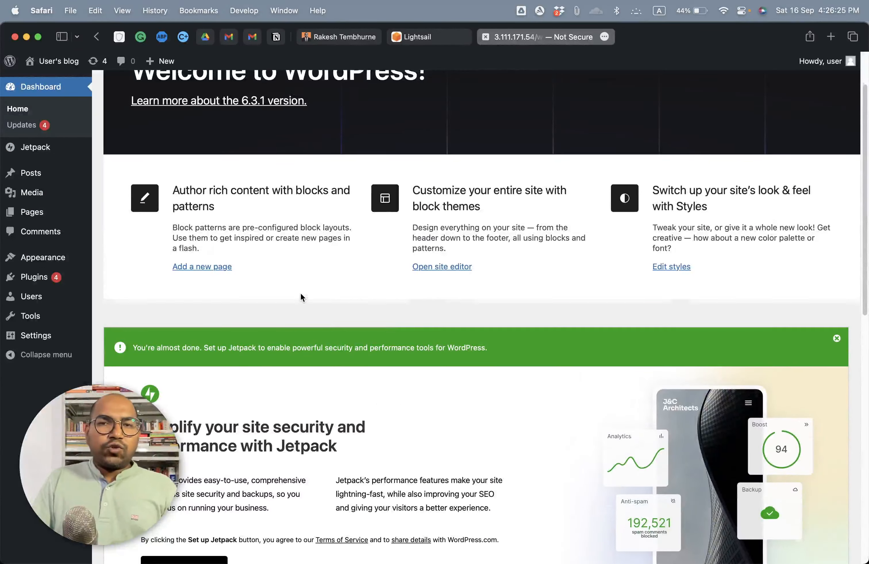
{"action": "scroll", "coordinate": [301, 297], "scroll_direction": "up", "scroll_amount": 2}
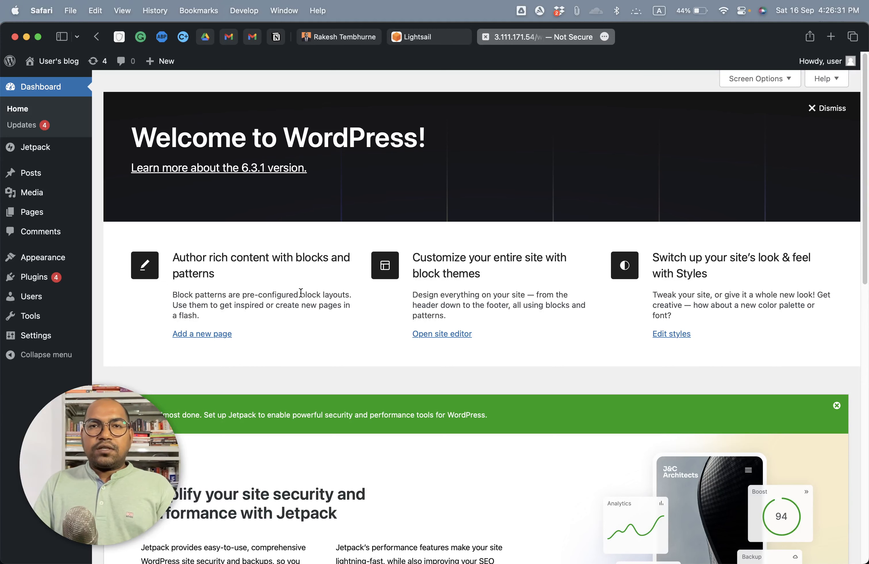
{"action": "key", "text": "super+Tab"}
{"action": "key", "text": "Tab"}
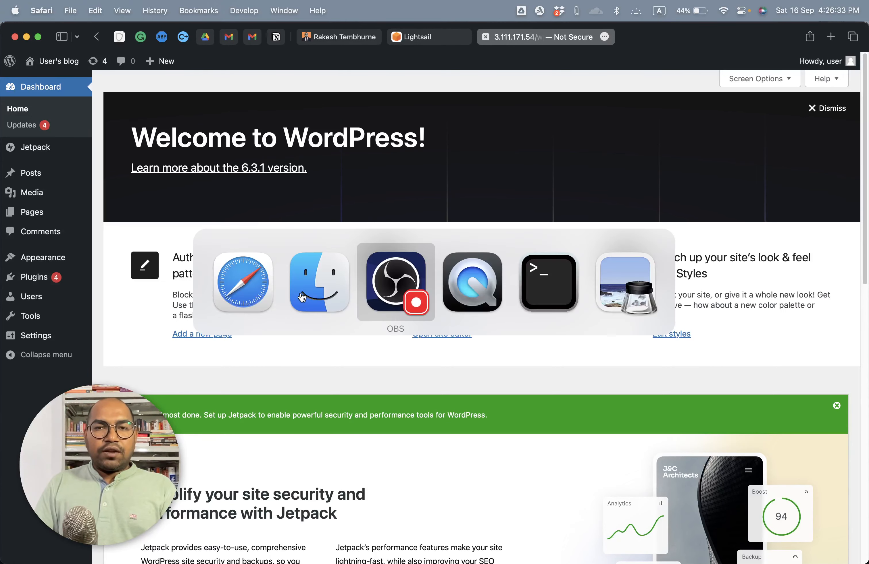
{"action": "key", "text": "super+Tab"}
{"action": "key", "text": "super+Tab"}
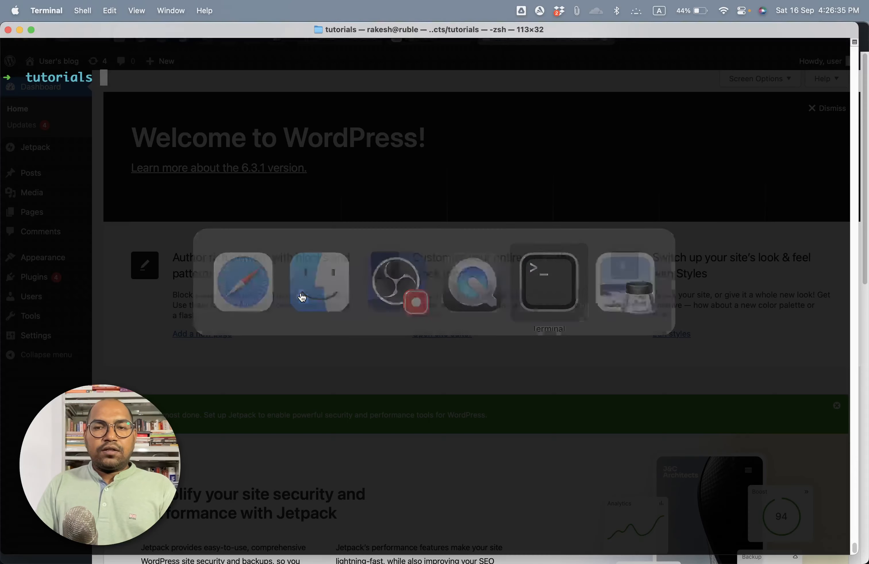
{"action": "key", "text": "super+Tab"}
{"action": "key", "text": "Tab"}
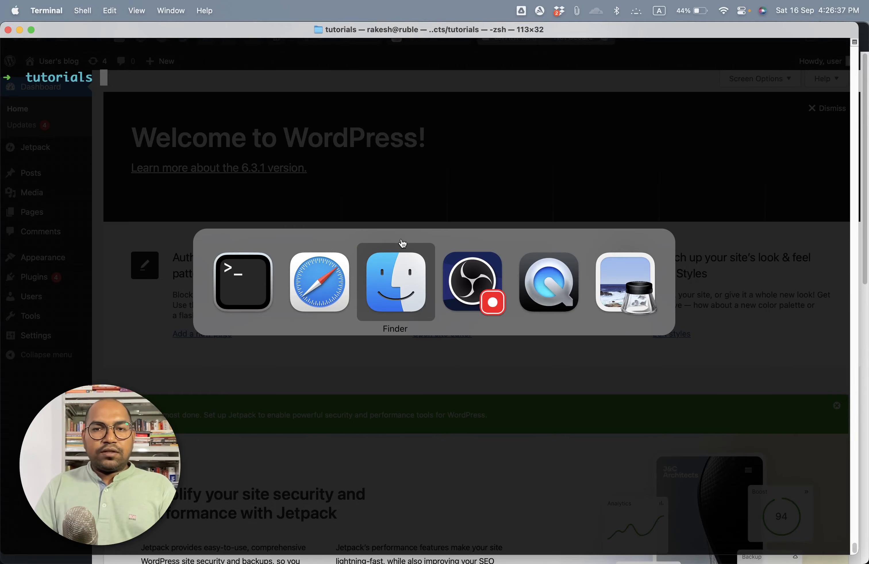
{"action": "key", "text": "super+shift+Tab"}
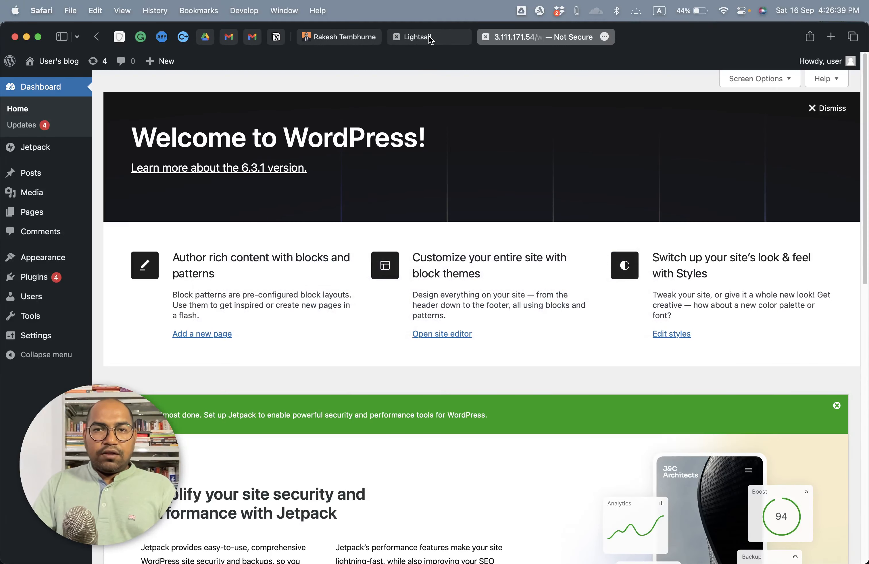
Step: Reconnect to the WordPressTutorial instance from the Lightsail page with the browser-based SSH client and reposition its window
{"action": "left_click", "coordinate": [427, 37]}
{"action": "scroll", "coordinate": [464, 141], "scroll_direction": "up", "scroll_amount": 3}
{"action": "left_click", "coordinate": [331, 378]}
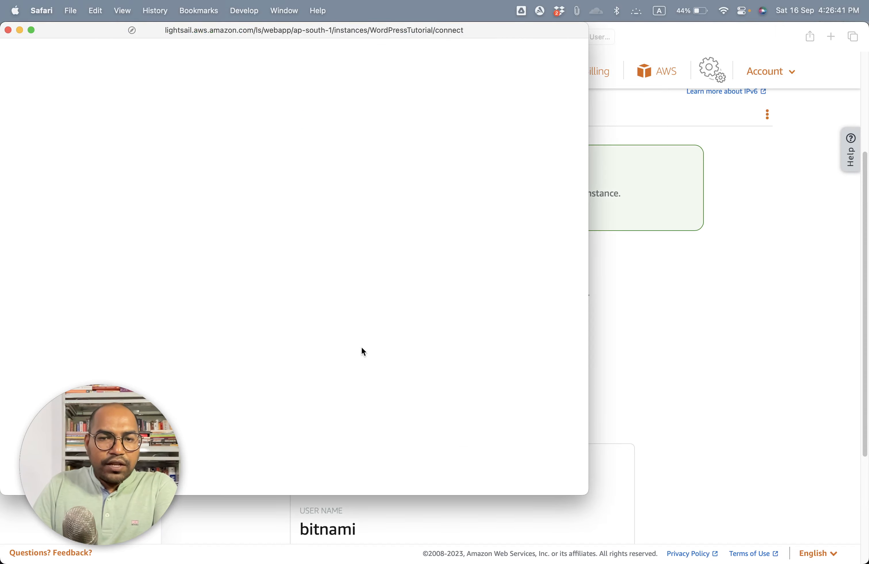
{"action": "left_click_drag", "start_coordinate": [219, 25], "coordinate": [318, 33]}
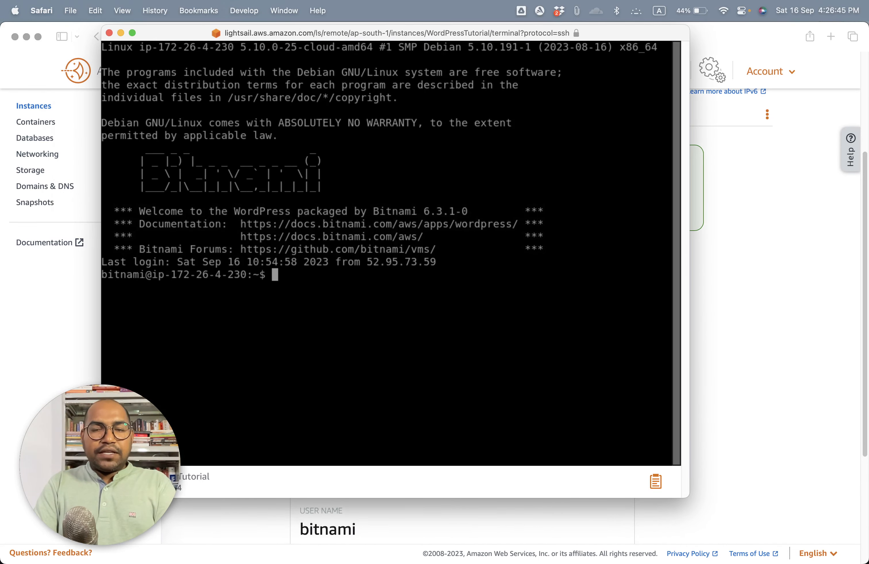
Step: List the home directory with ls, and show its hidden files and link targets with ls -la
{"action": "type", "text": "ls"}
{"action": "key", "text": "Return"}
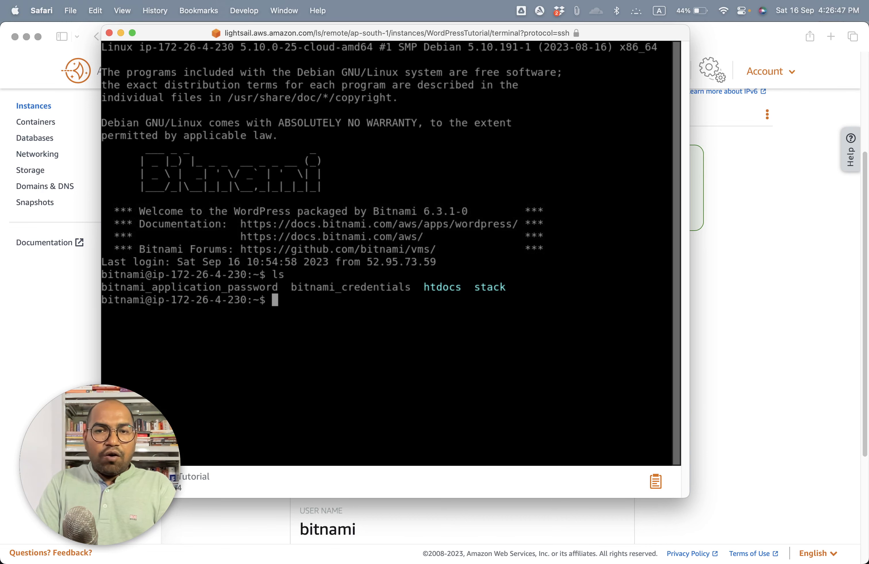
{"action": "type", "text": "ls "}
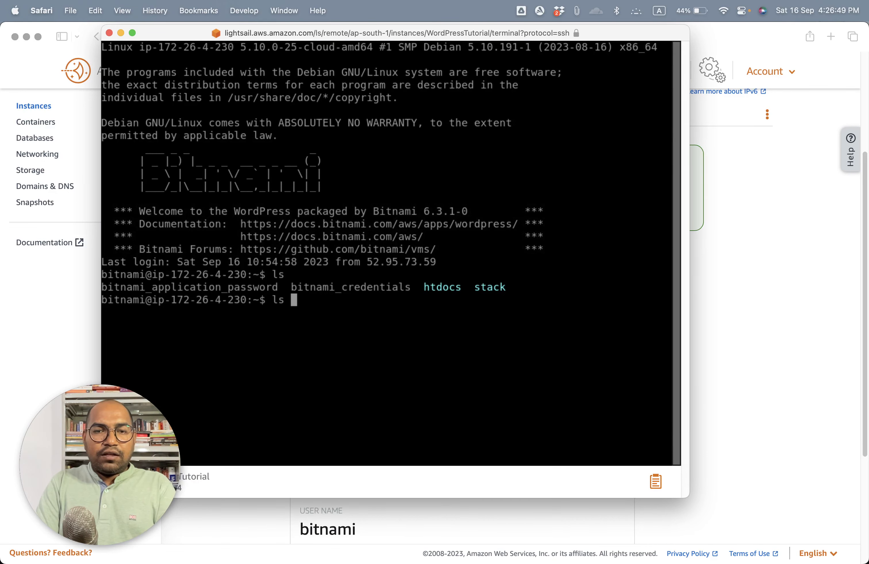
{"action": "type", "text": "-la"}
{"action": "key", "text": "Return"}
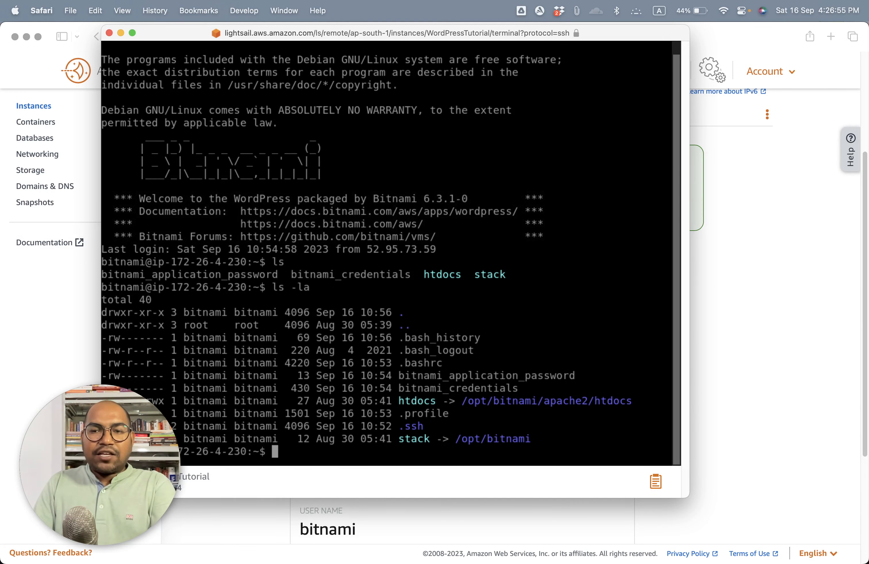
Step: Change into the stack directory and list its contents with ls and in detail with ls -la
{"action": "type", "text": "cd stack/"}
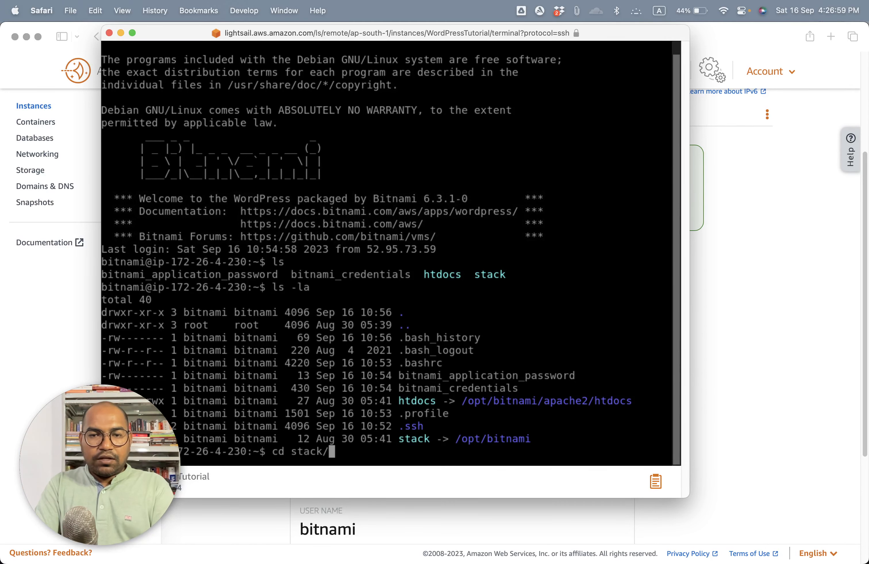
{"action": "key", "text": "Return"}
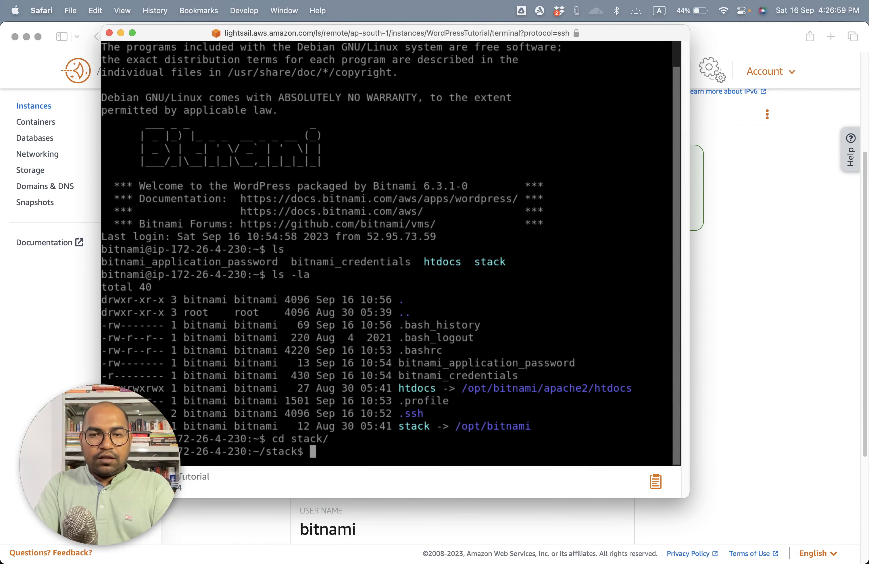
{"action": "type", "text": "ls"}
{"action": "key", "text": "Return"}
{"action": "type", "text": "ls -la"}
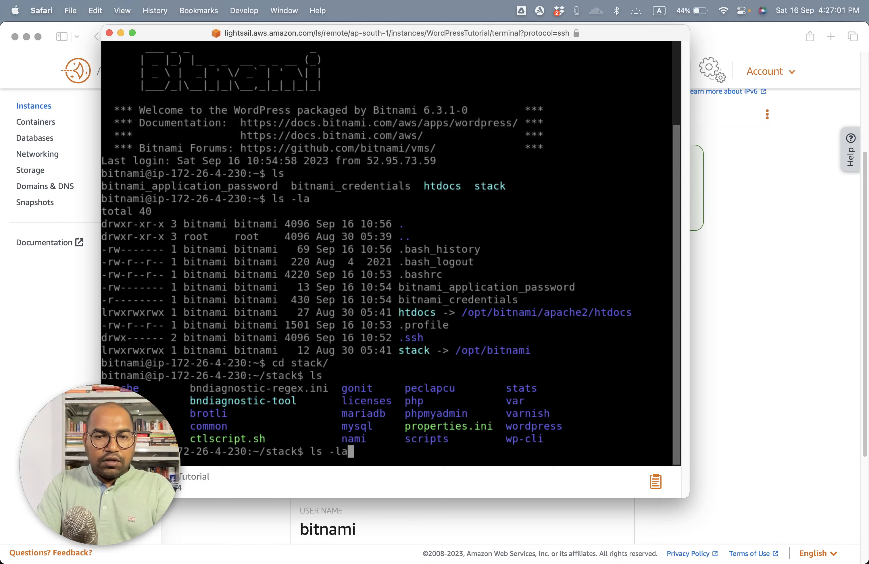
{"action": "key", "text": "Return"}
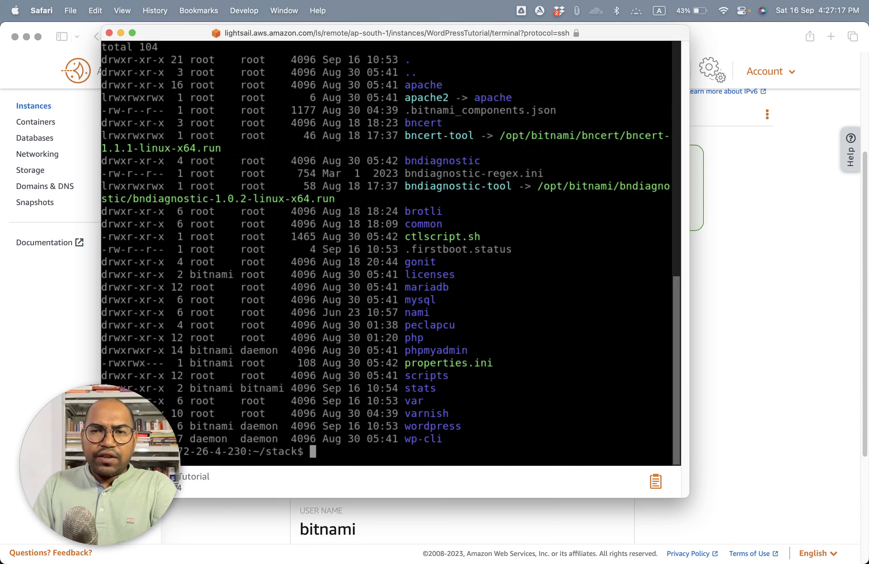
{"action": "key", "text": "super+Tab"}
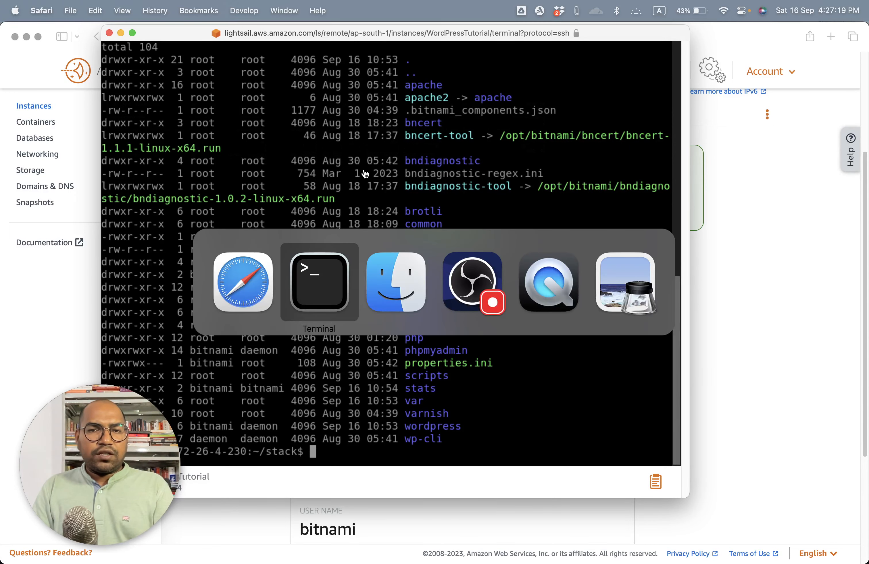
{"action": "key", "text": "super+Tab"}
{"action": "key", "text": "super+shift+Tab"}
{"action": "key", "text": "super+shift+Tab"}
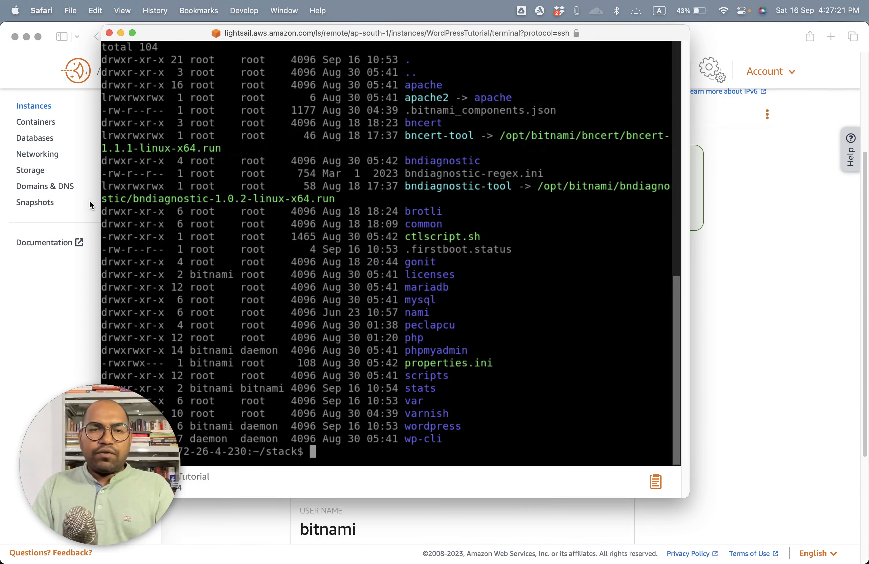
Step: Return to the WordPress dashboard page in Safari and copy the site's base address without the wp-admin path
{"action": "left_click", "coordinate": [89, 200]}
{"action": "left_click", "coordinate": [566, 37]}
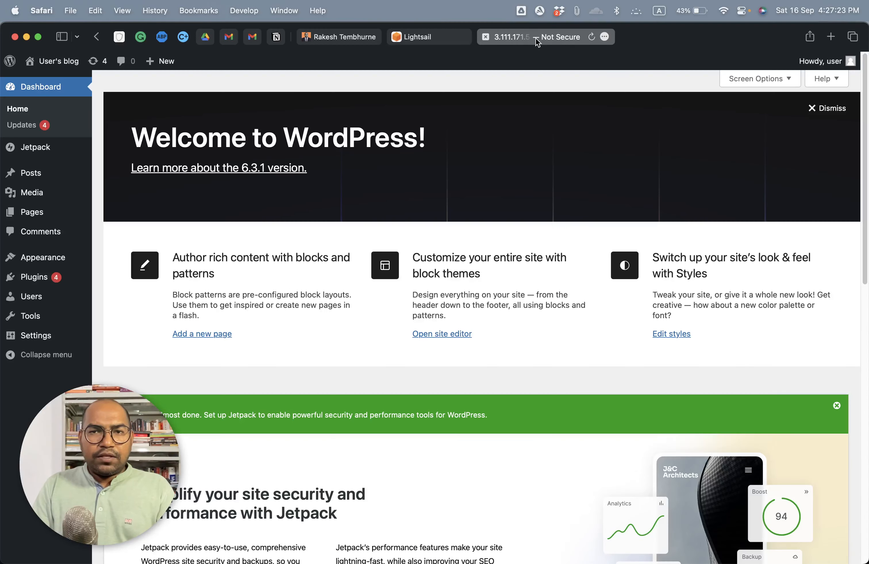
{"action": "left_click", "coordinate": [538, 42]}
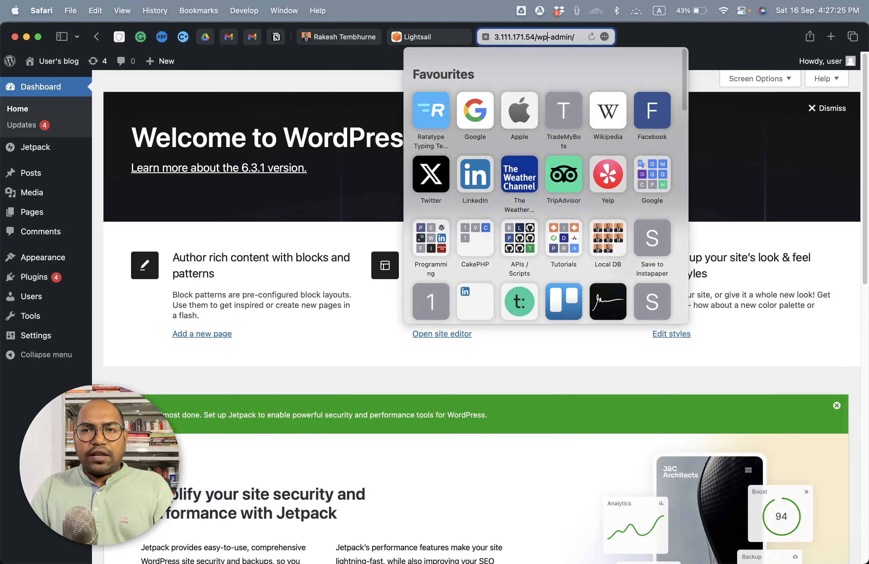
{"action": "key", "text": "Left"}
{"action": "key", "text": "Left"}
{"action": "key", "text": "Left"}
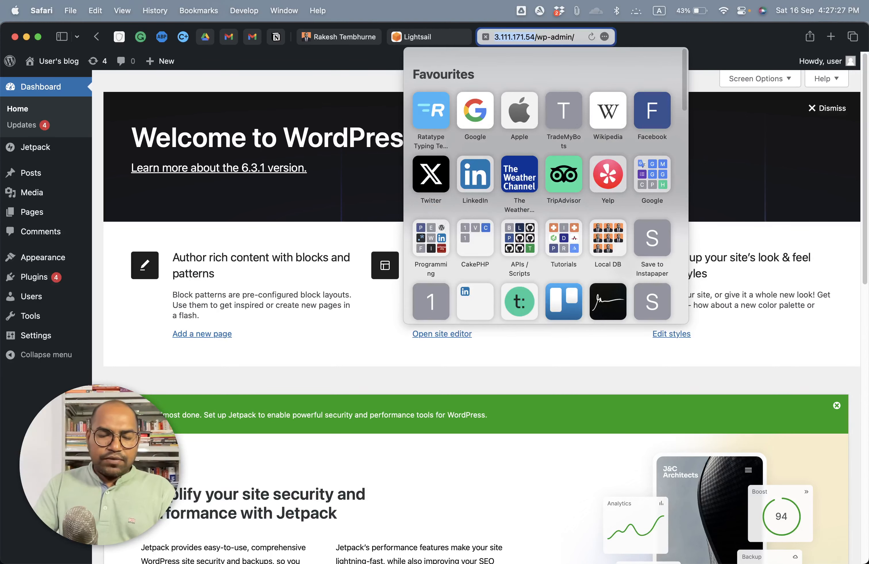
Step: Search the web for "google page speed" in a new browser tab
{"action": "key", "text": "super+t"}
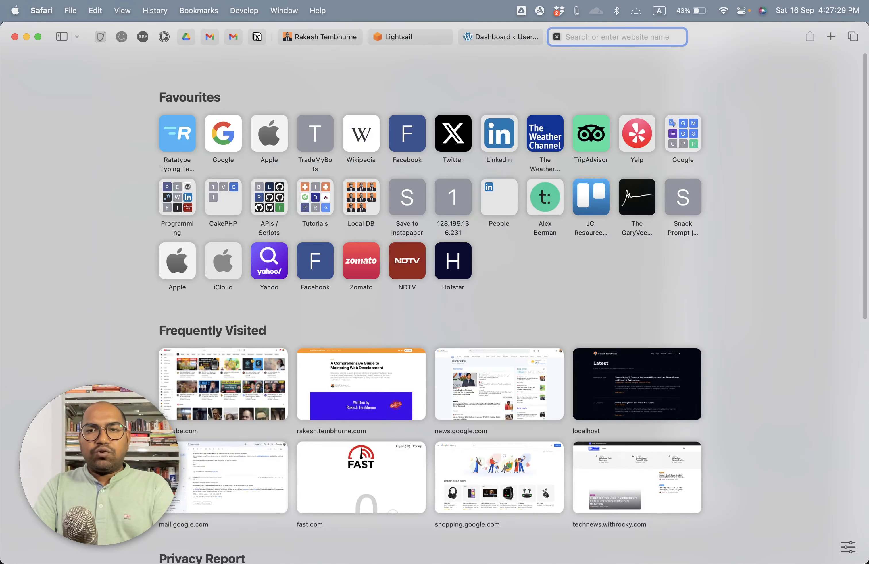
{"action": "type", "text": "go"}
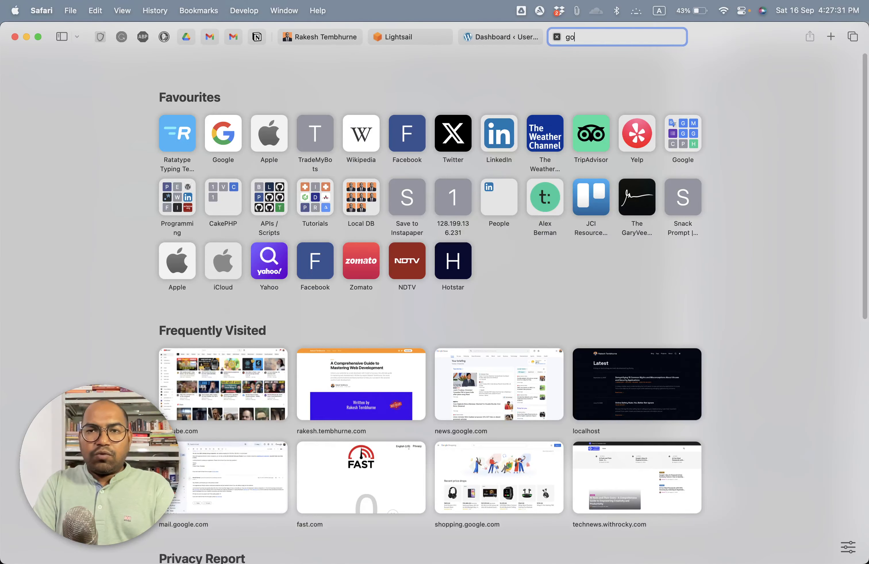
{"action": "type", "text": "ogle page speed"}
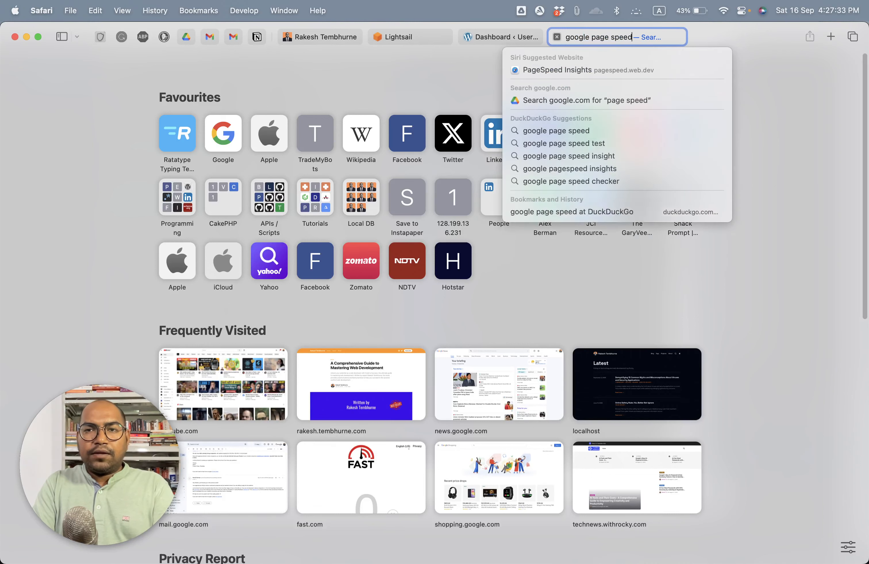
{"action": "key", "text": "Return"}
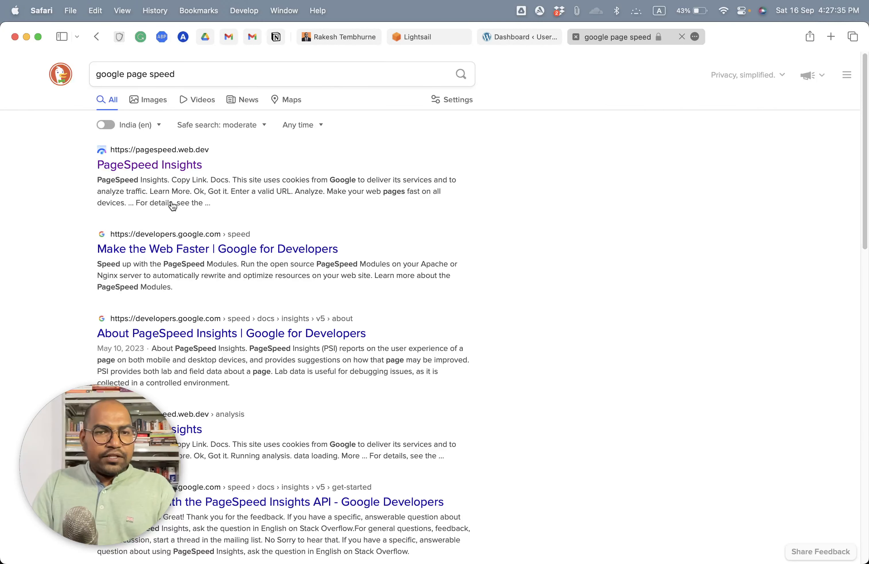
{"action": "left_click", "coordinate": [165, 167]}
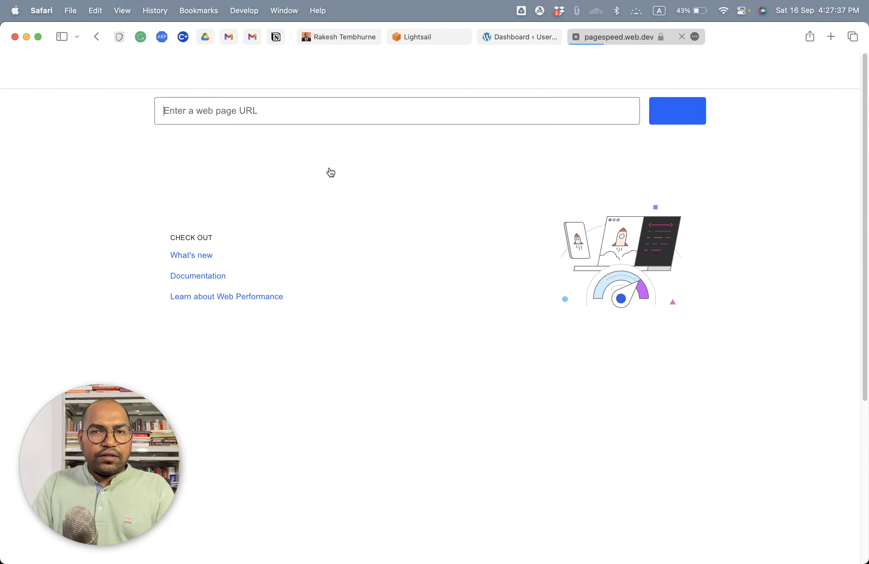
{"action": "type", "text": "http://3.111.171.54"}
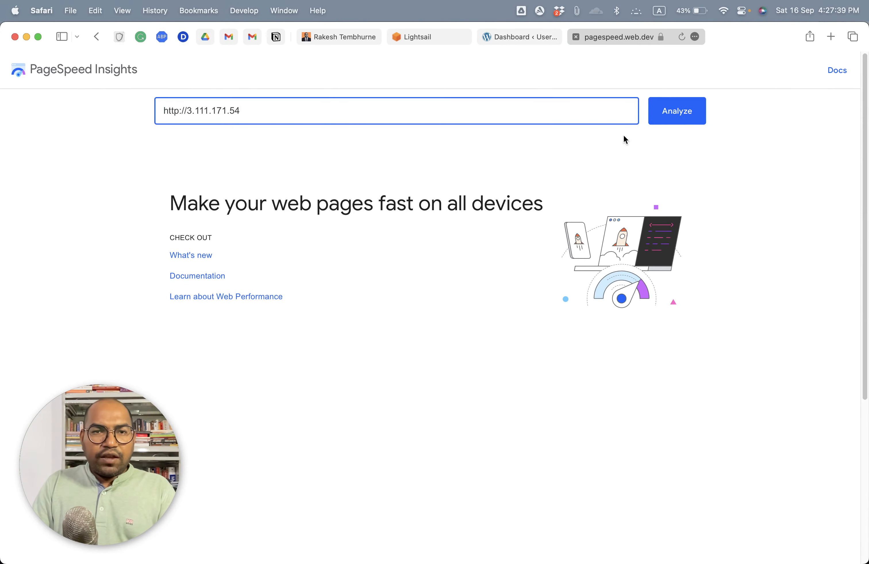
{"action": "left_click", "coordinate": [678, 119]}
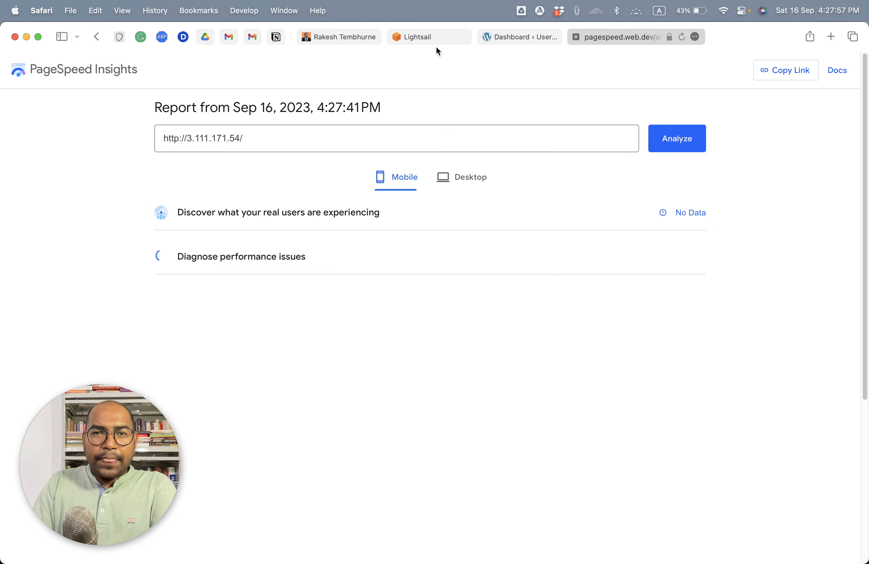
Step: Examine the mobile report's category scores, performance metrics and Best Practices audits
{"action": "scroll", "coordinate": [336, 339], "scroll_direction": "down", "scroll_amount": 1}
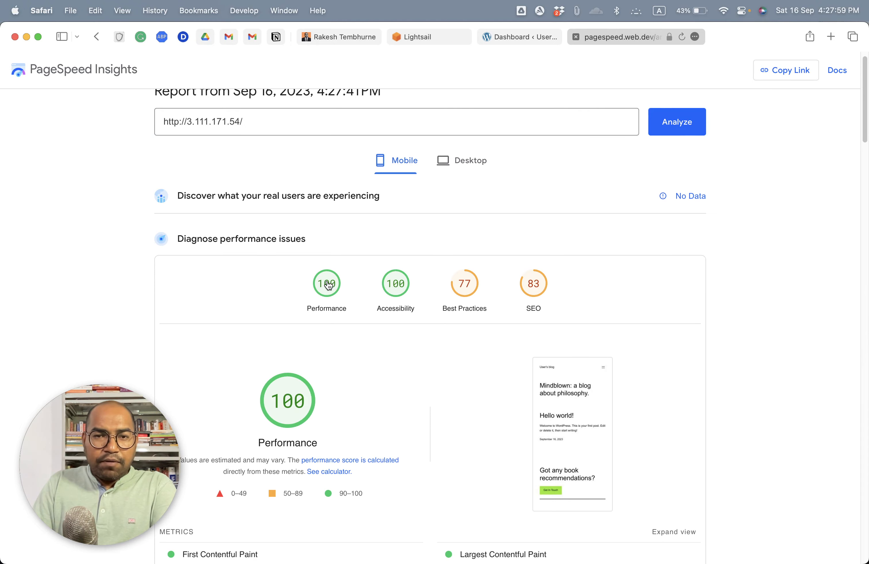
{"action": "scroll", "coordinate": [332, 286], "scroll_direction": "down", "scroll_amount": 10}
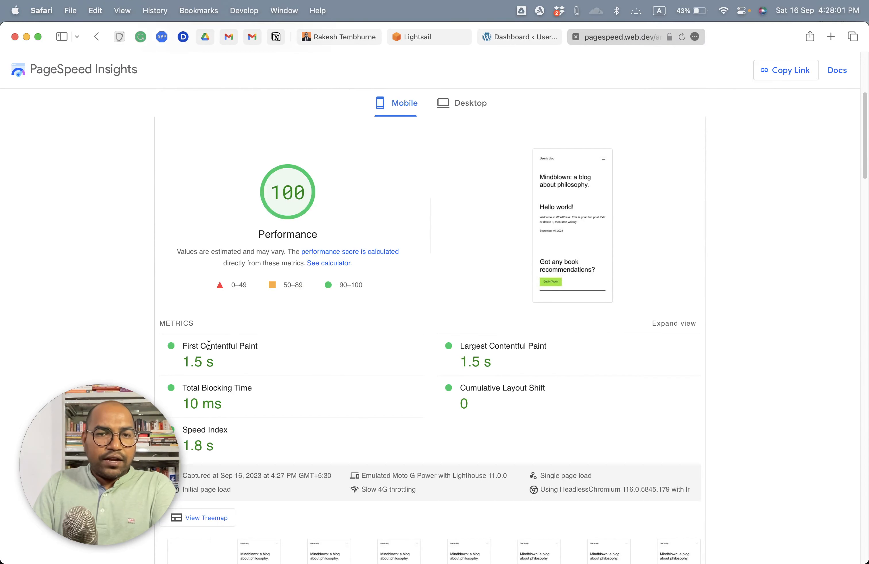
{"action": "left_click_drag", "start_coordinate": [187, 350], "coordinate": [270, 350]}
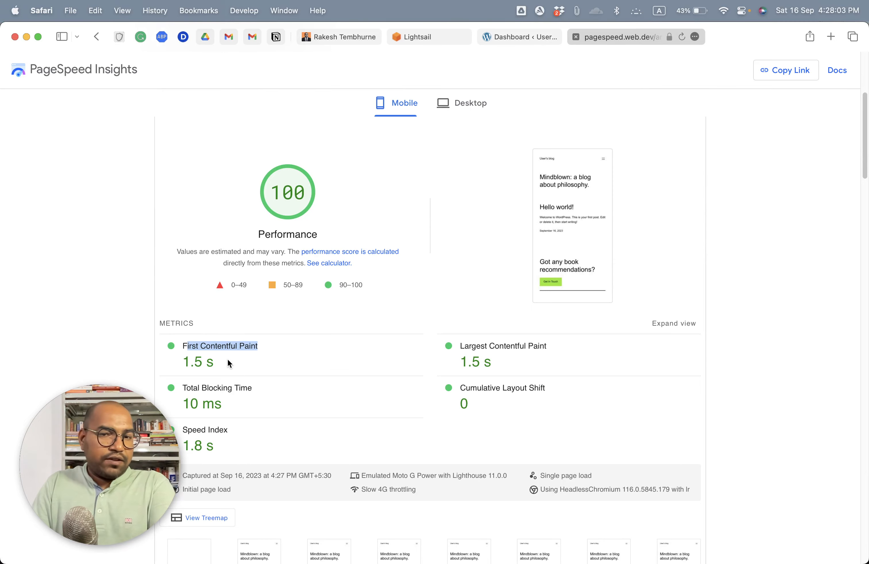
{"action": "scroll", "coordinate": [228, 359], "scroll_direction": "down", "scroll_amount": 7}
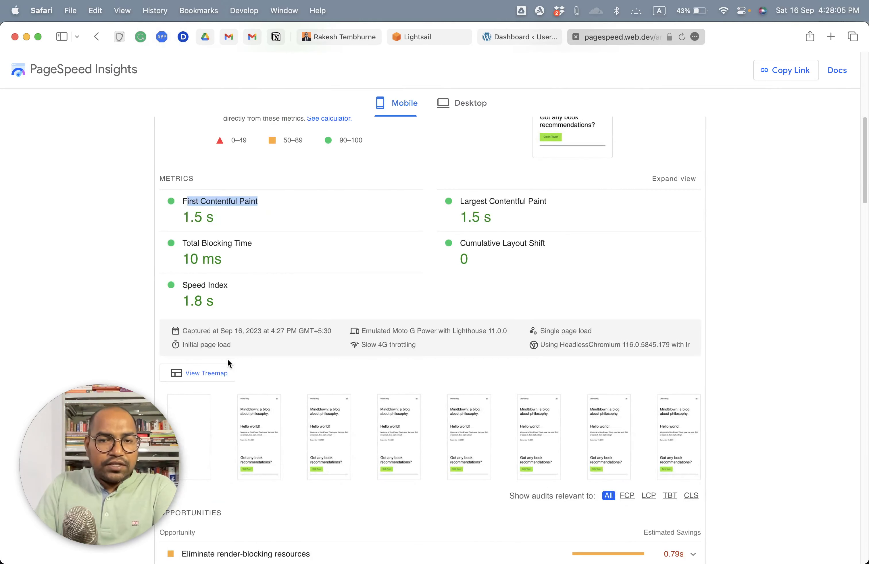
{"action": "scroll", "coordinate": [228, 359], "scroll_direction": "up", "scroll_amount": 18}
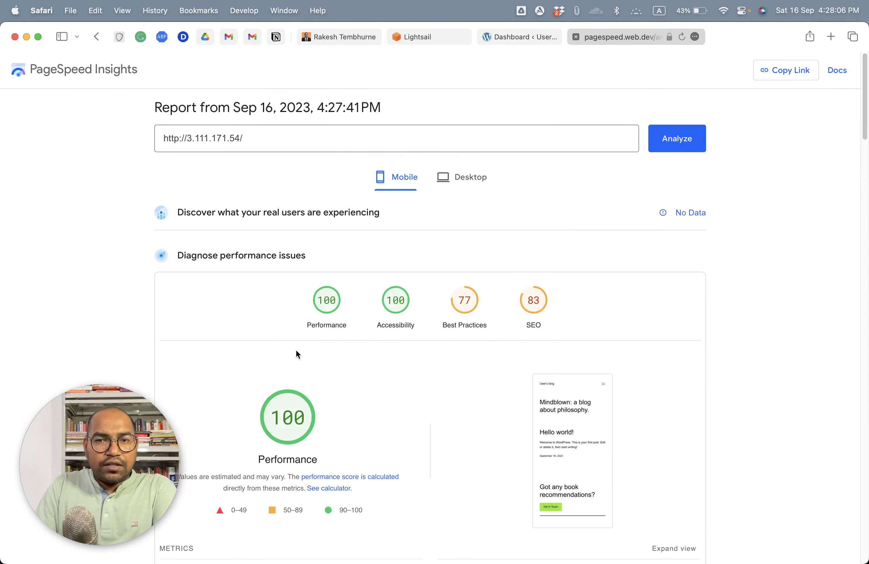
{"action": "left_click", "coordinate": [463, 301]}
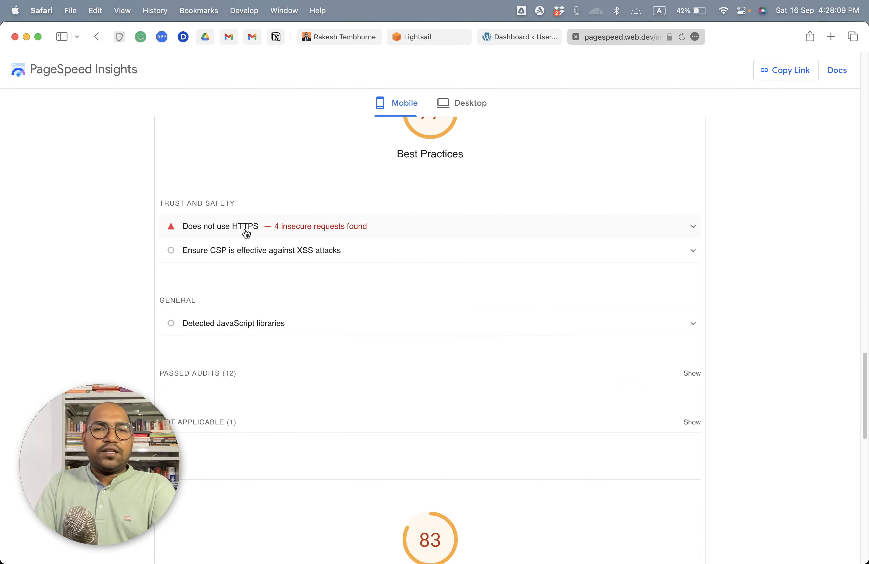
{"action": "scroll", "coordinate": [537, 281], "scroll_direction": "up", "scroll_amount": 20}
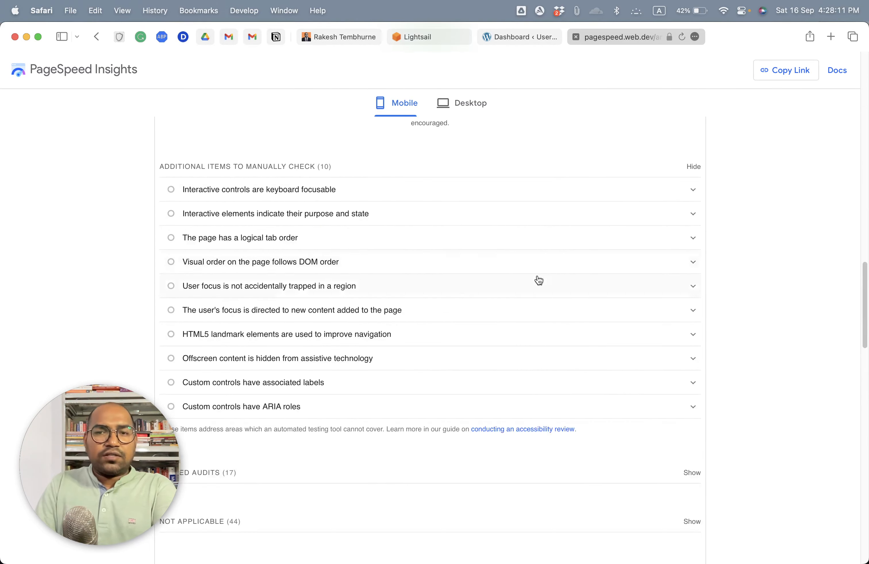
{"action": "scroll", "coordinate": [514, 275], "scroll_direction": "up", "scroll_amount": 7}
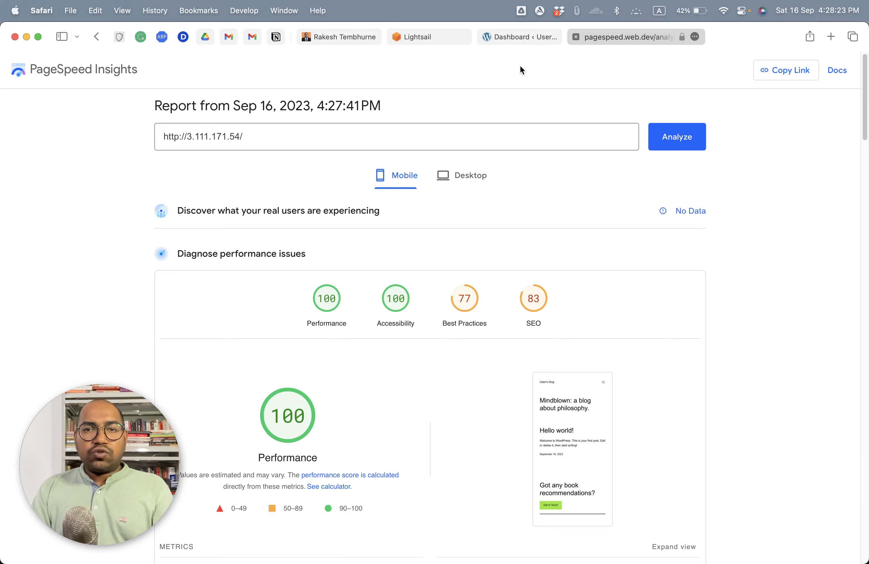
Step: Start assigning a custom domain to the WordPressTutorial instance in Lightsail and check which domains are available
{"action": "left_click", "coordinate": [437, 37]}
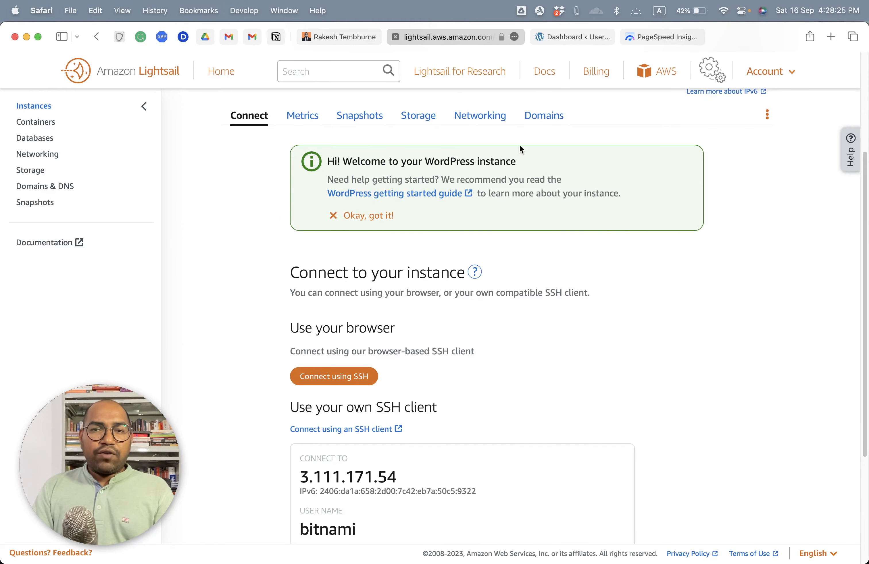
{"action": "scroll", "coordinate": [546, 176], "scroll_direction": "up", "scroll_amount": 3}
{"action": "left_click", "coordinate": [553, 220]}
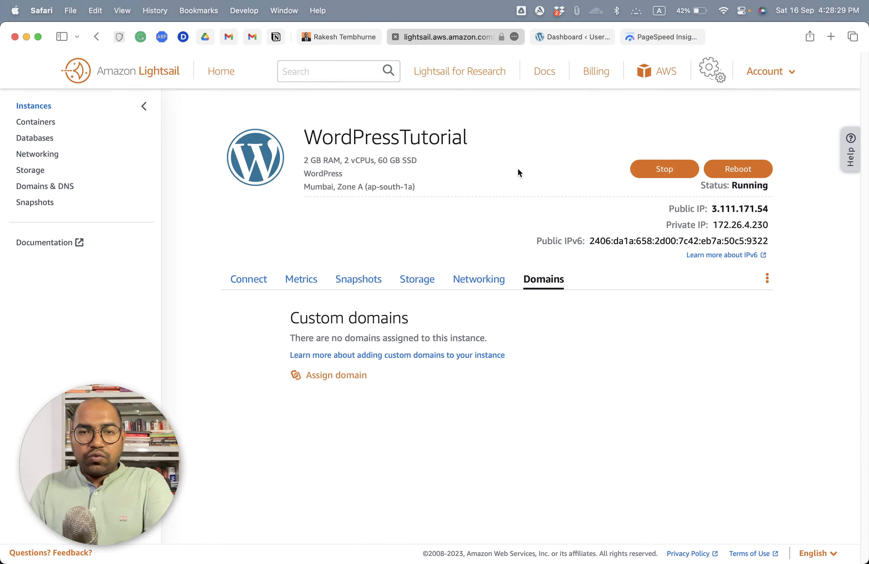
{"action": "left_click", "coordinate": [352, 375]}
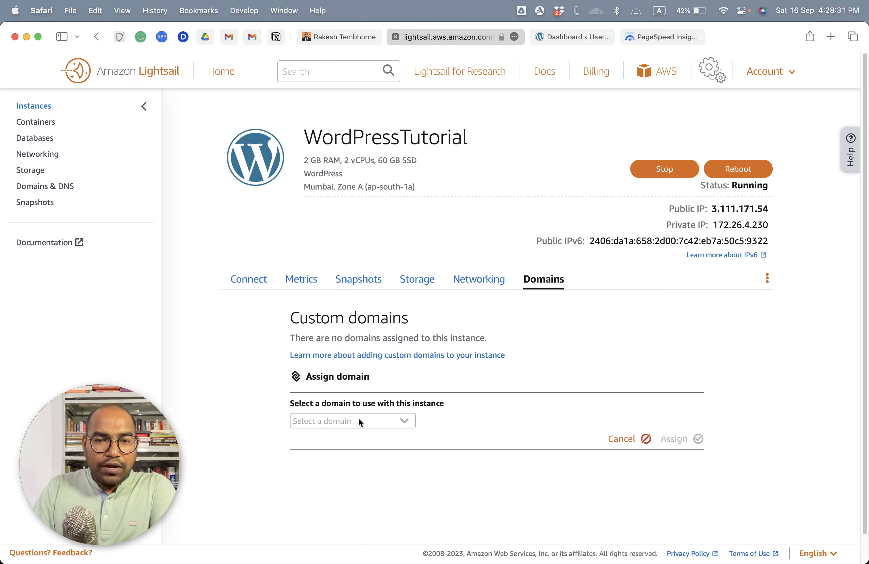
{"action": "left_click", "coordinate": [383, 423]}
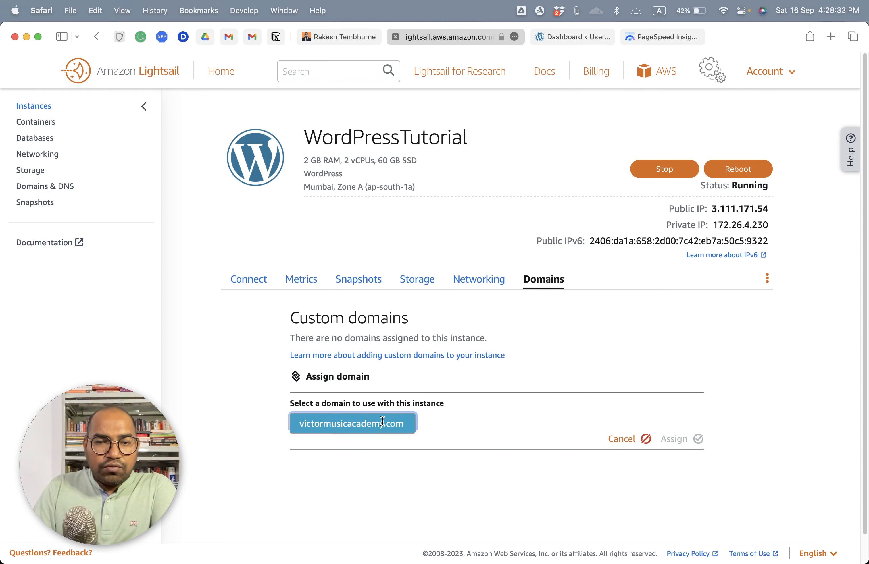
{"action": "left_click", "coordinate": [466, 387]}
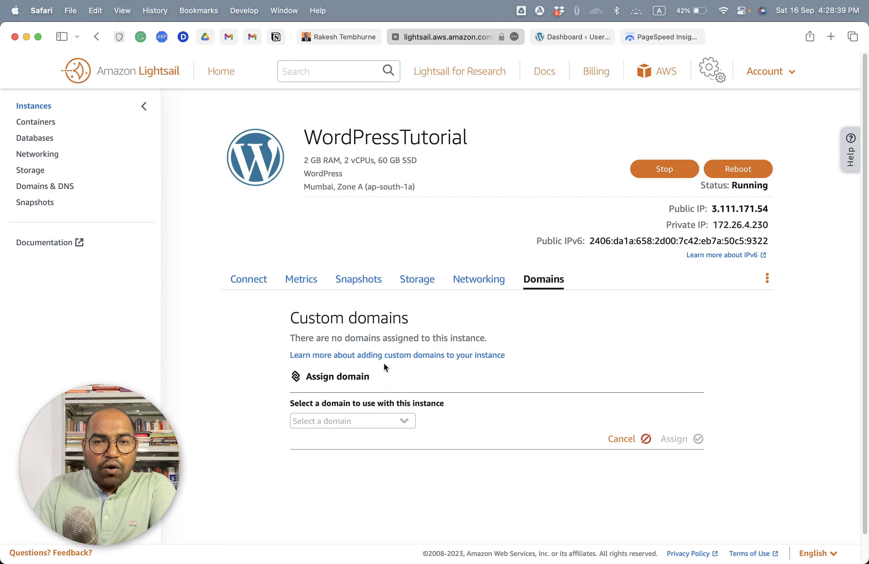
Step: Return to the instance's connection details and highlight its public IP address
{"action": "left_click", "coordinate": [253, 278]}
{"action": "scroll", "coordinate": [398, 319], "scroll_direction": "down", "scroll_amount": 5}
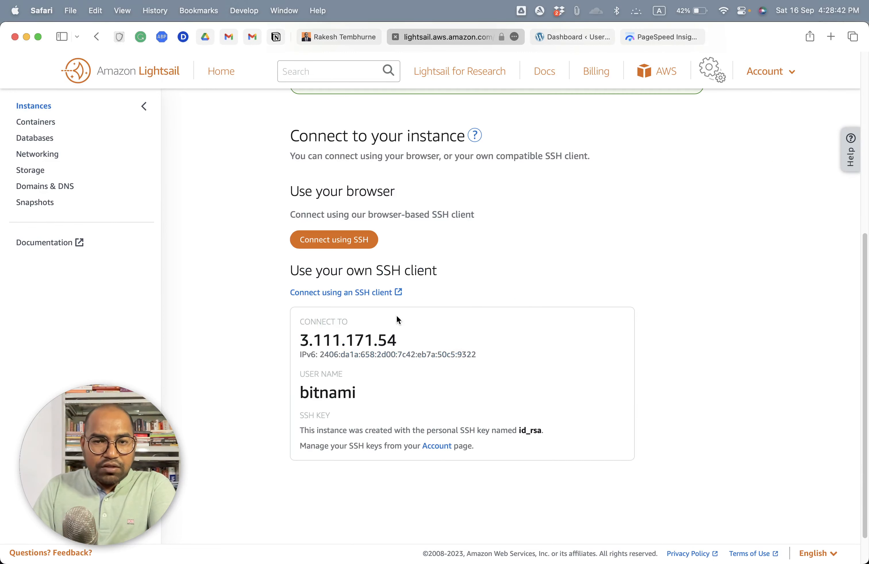
{"action": "double_click", "coordinate": [315, 340]}
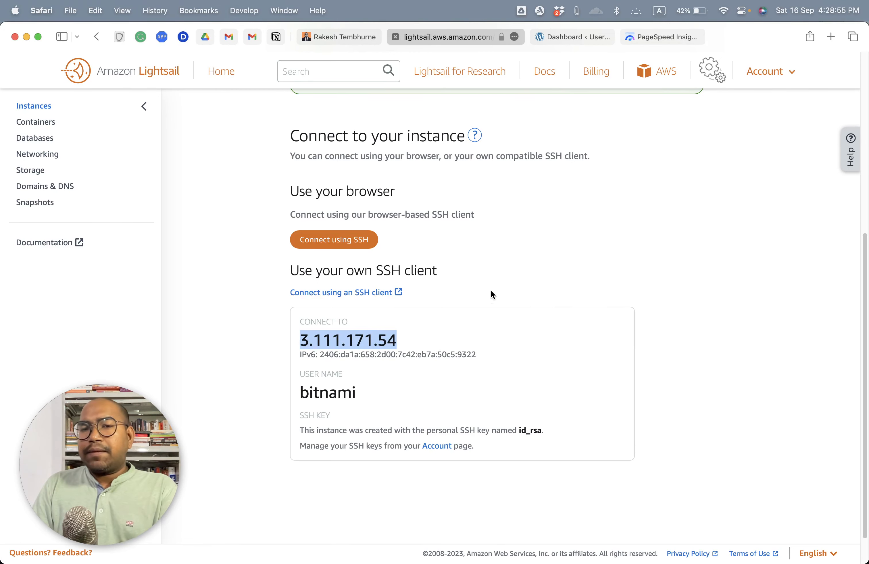
{"action": "scroll", "coordinate": [490, 291], "scroll_direction": "up", "scroll_amount": 10}
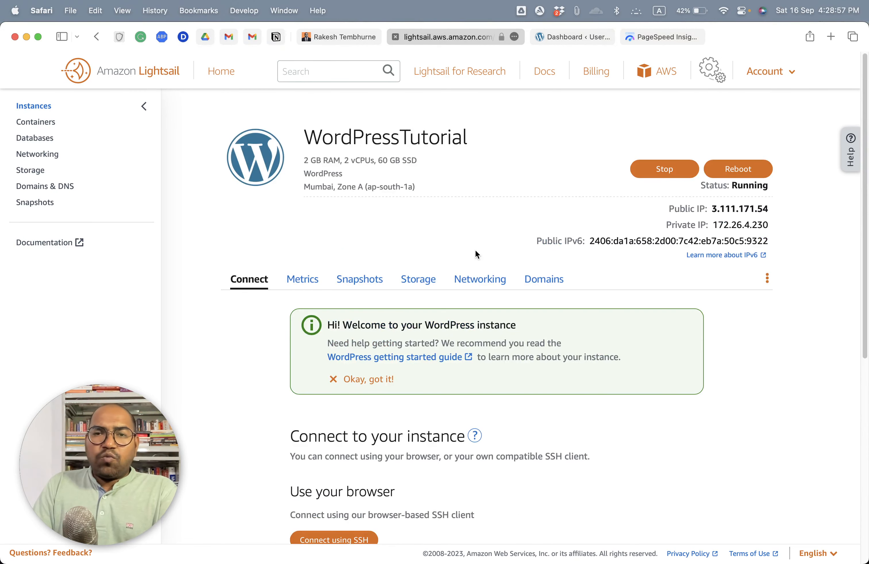